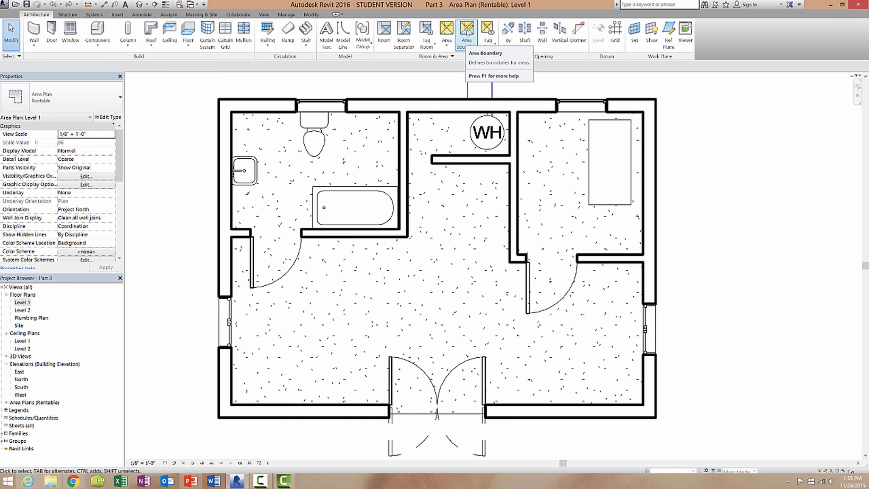
# - Draw rectangular area boundaries along the inside wall faces of the bathroom and the room in the plan's upper-right corner
pyautogui.click(467, 31)
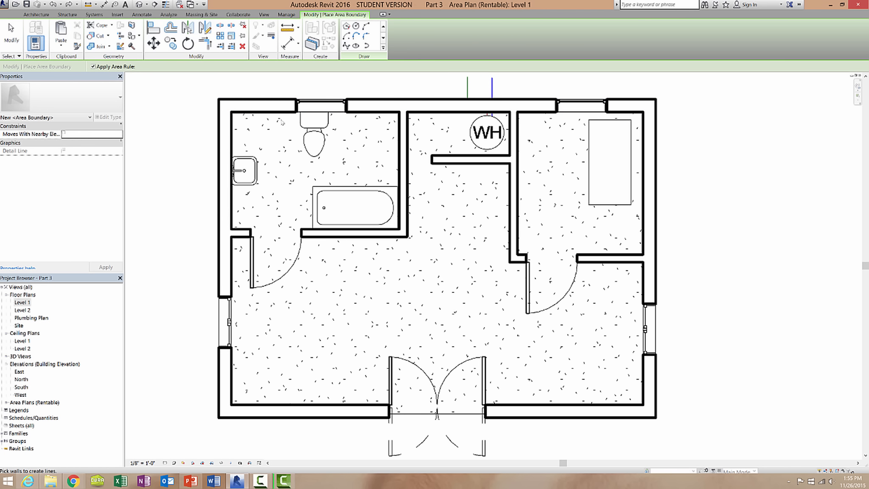
pyautogui.click(384, 37)
pyautogui.click(383, 37)
pyautogui.click(356, 25)
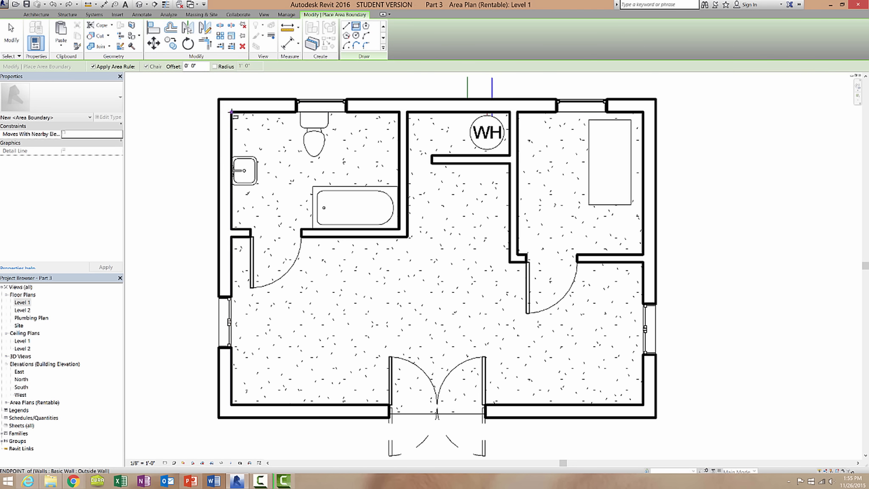
pyautogui.click(230, 112)
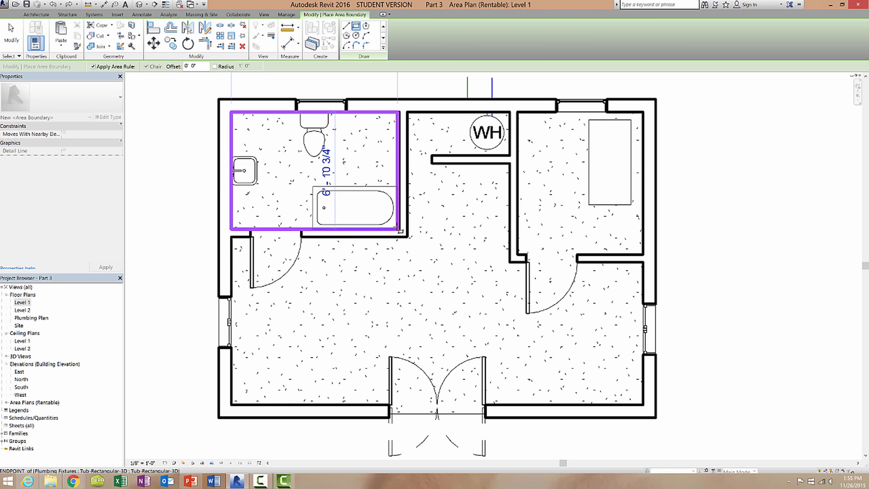
pyautogui.click(400, 229)
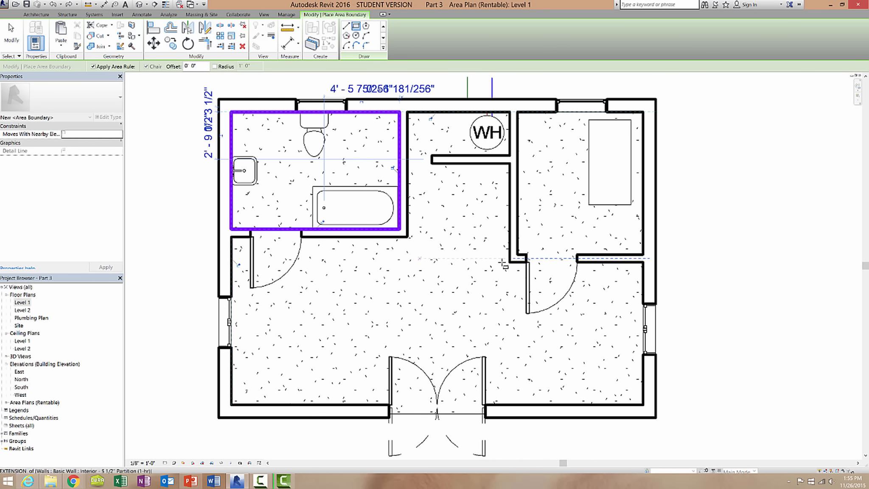
pyautogui.click(517, 112)
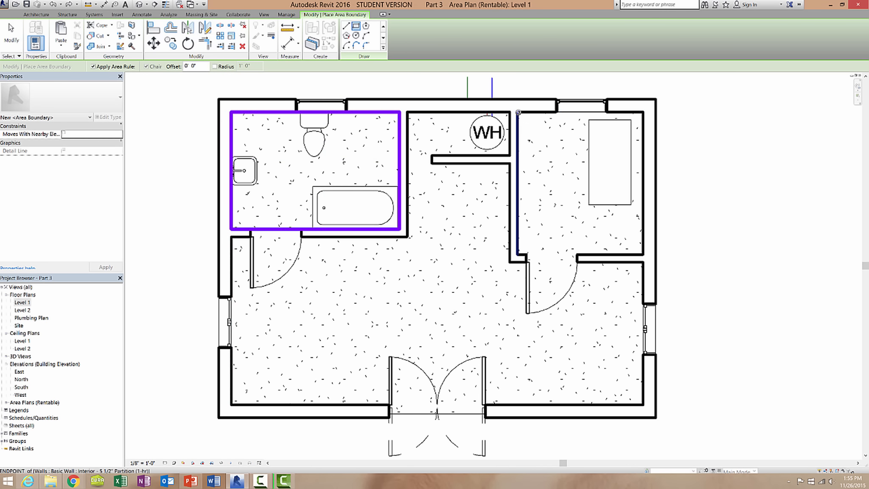
pyautogui.click(643, 254)
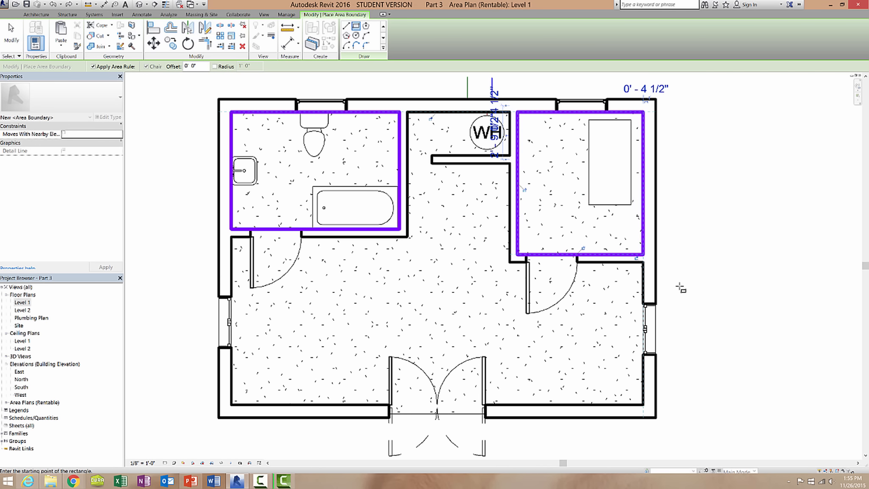
# - Draw chained area boundary lines from the bathroom's outer corner around the water heater alcove and both faces of its partition wall
pyautogui.click(346, 26)
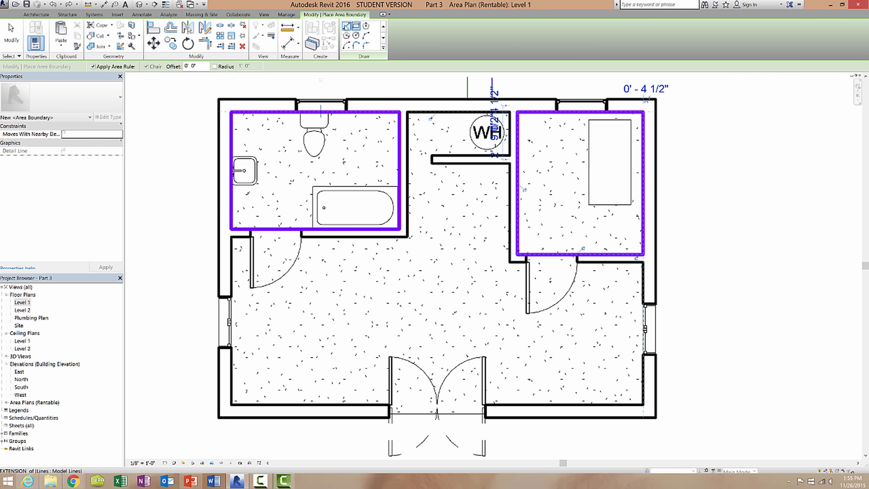
pyautogui.click(407, 236)
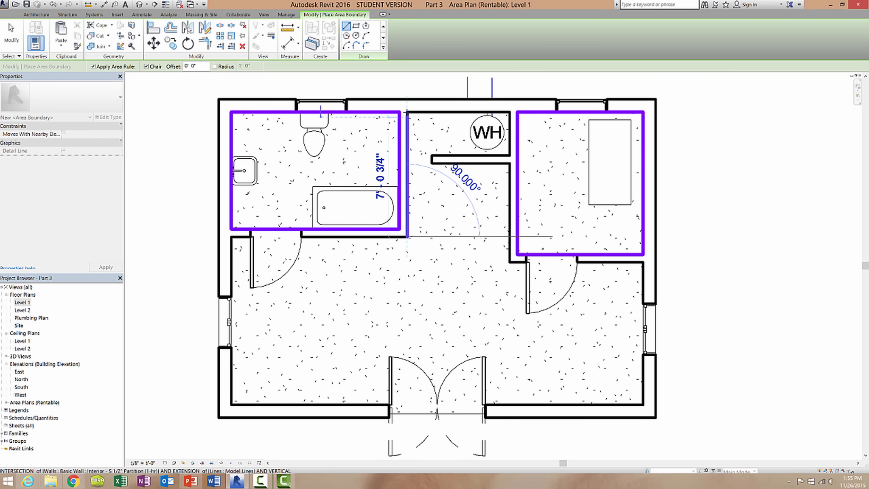
pyautogui.click(407, 112)
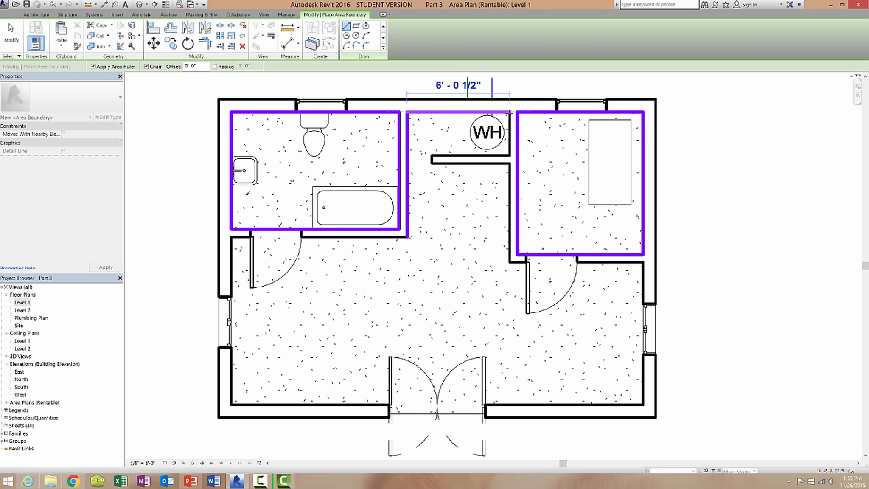
pyautogui.click(509, 112)
pyautogui.click(510, 155)
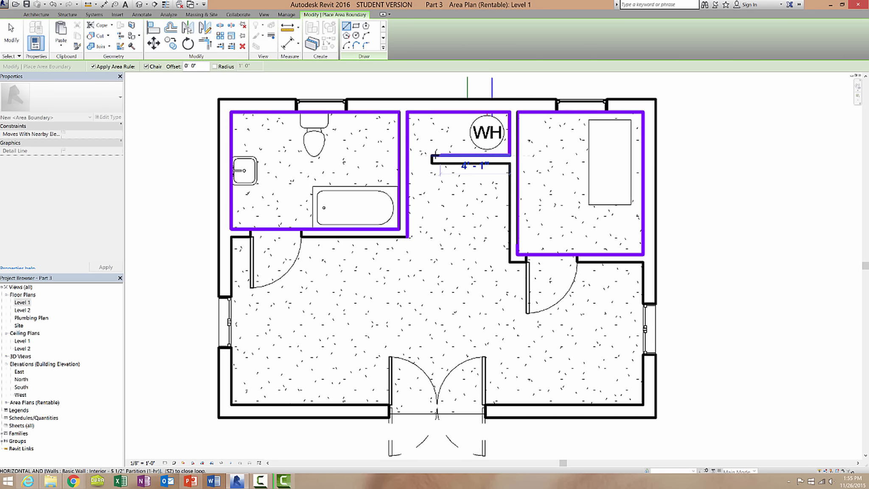
pyautogui.click(431, 155)
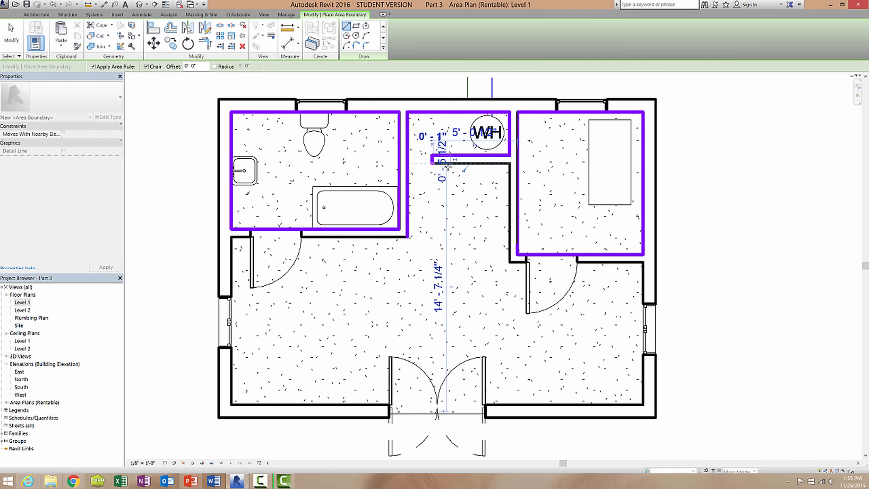
pyautogui.click(509, 163)
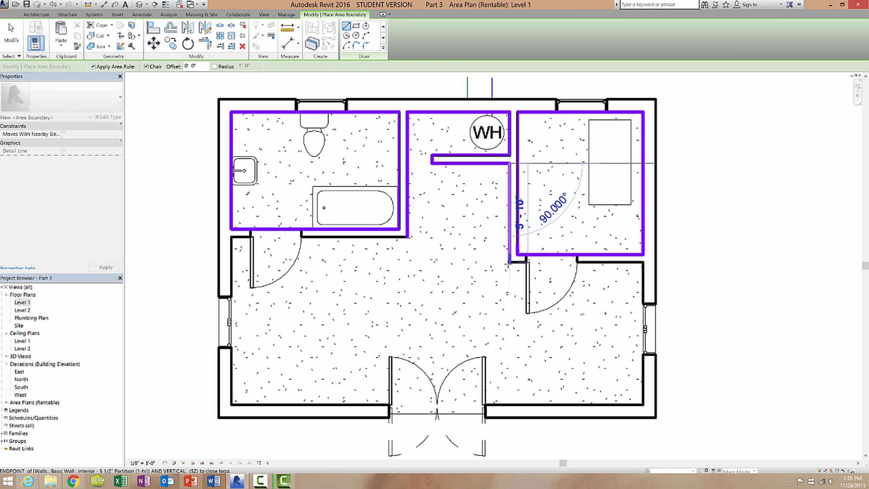
# - Continue the area boundary along the main room's remaining inside wall faces and close it at the bathroom's outer corner
pyautogui.click(509, 263)
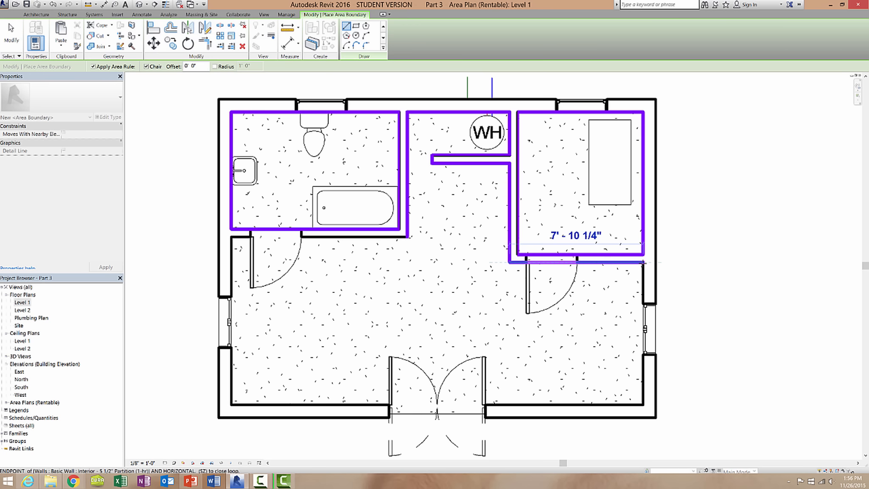
pyautogui.click(644, 263)
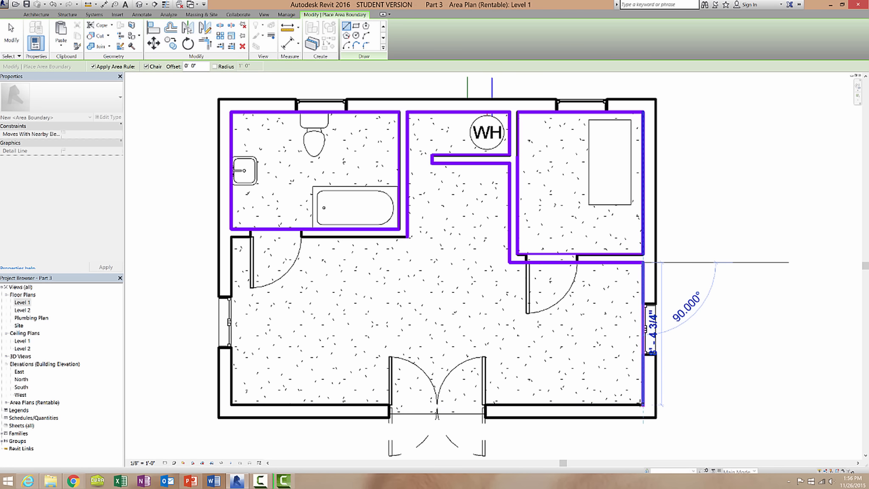
pyautogui.click(643, 404)
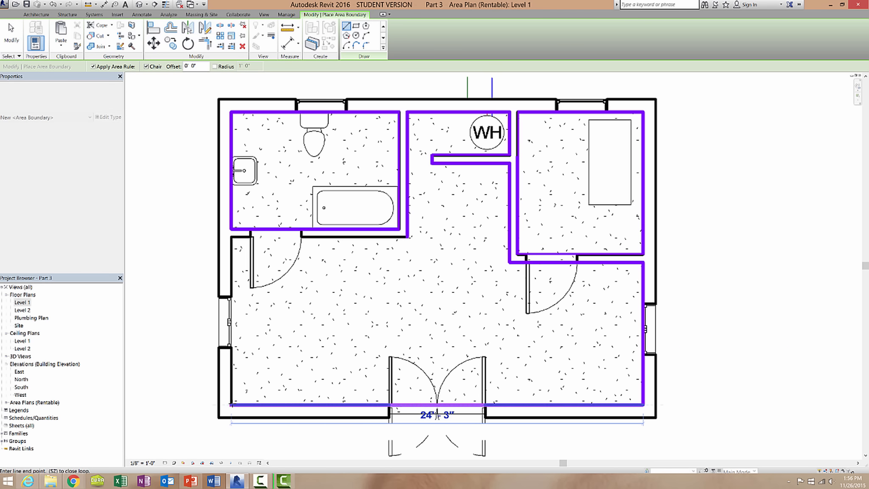
pyautogui.click(232, 404)
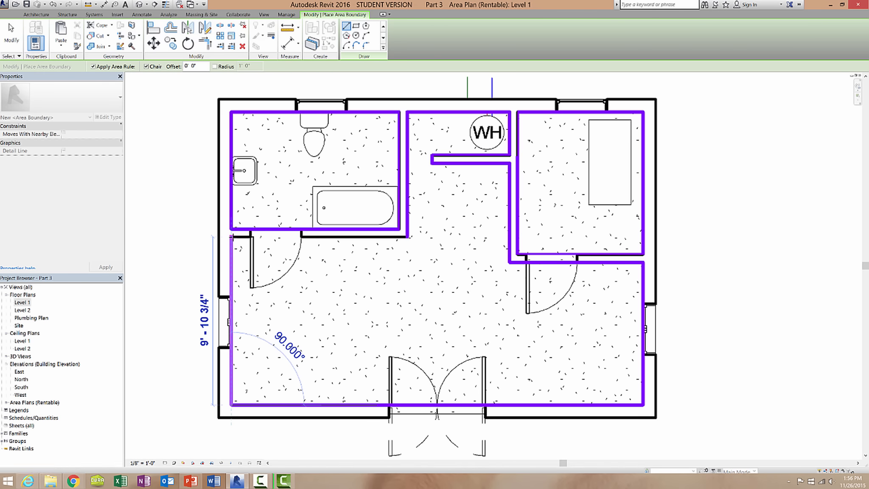
pyautogui.click(232, 237)
pyautogui.click(407, 237)
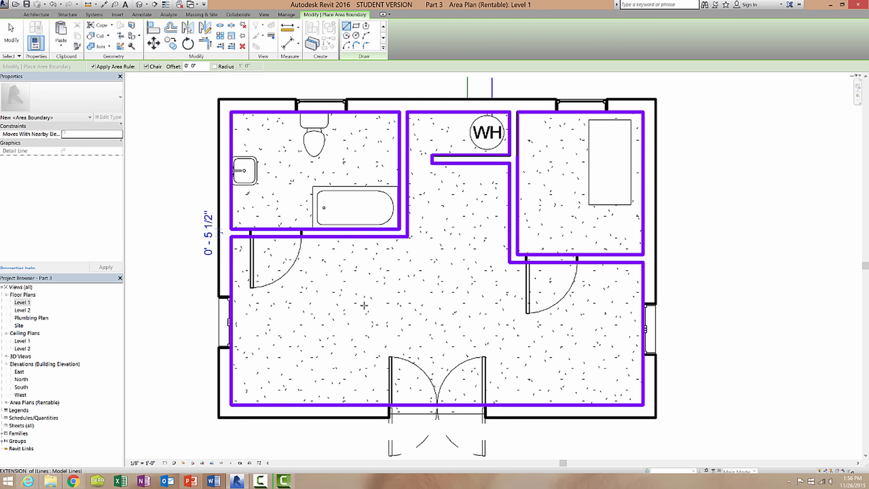
pyautogui.press('Escape')
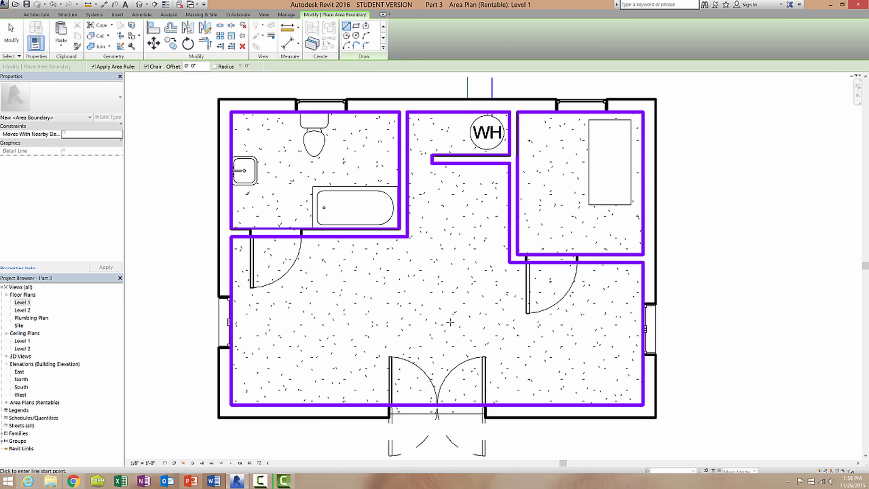
pyautogui.press('Escape')
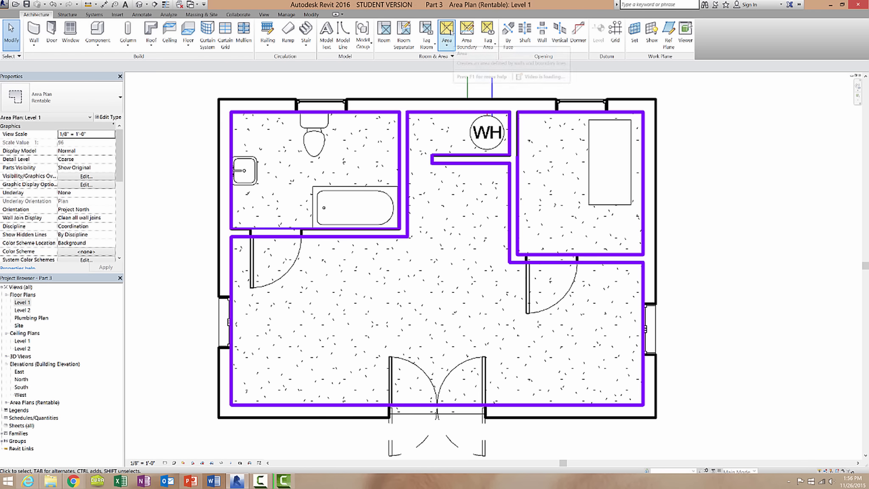
# - Place tagged areas in the bathroom, the main room and the upper-right room
pyautogui.click(446, 43)
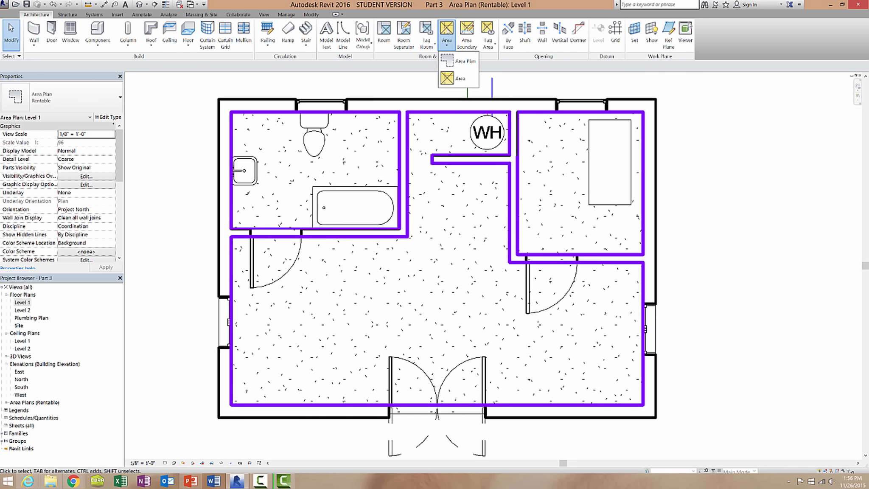
pyautogui.click(458, 78)
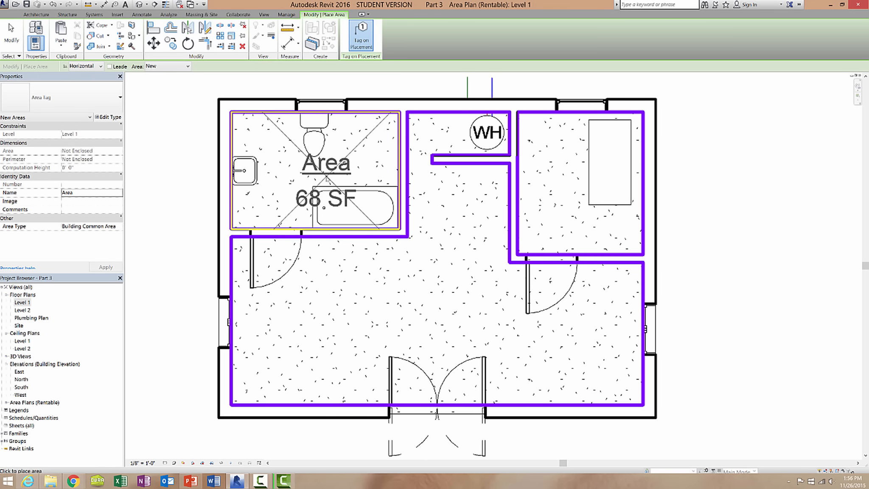
pyautogui.click(313, 168)
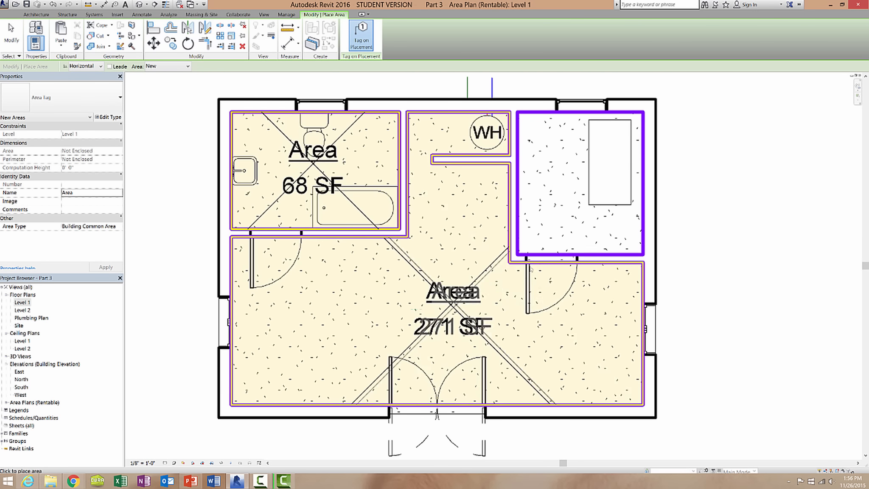
pyautogui.click(590, 174)
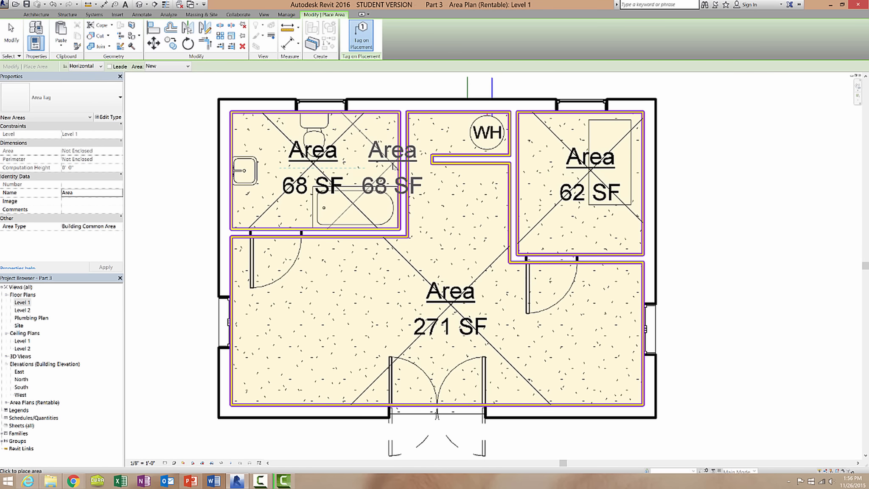
pyautogui.press('Escape')
pyautogui.press('Escape')
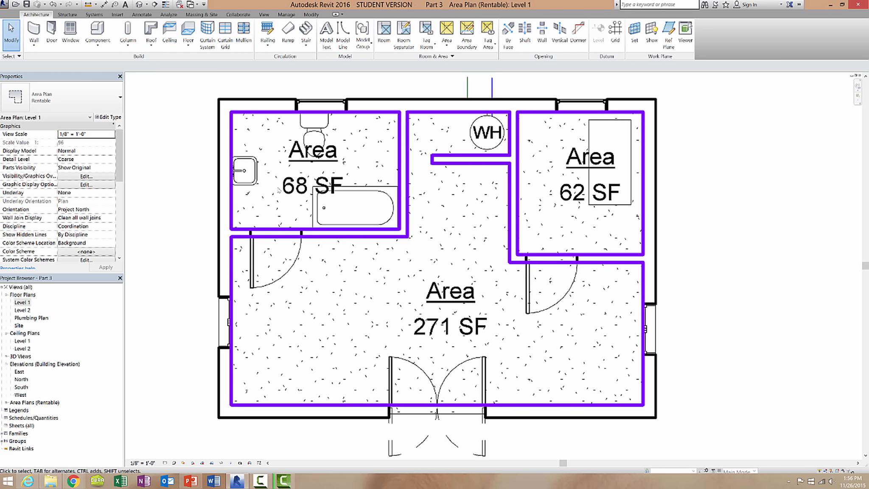
# - Duplicate the Level 1 floor plan view
pyautogui.rightClick(22, 302)
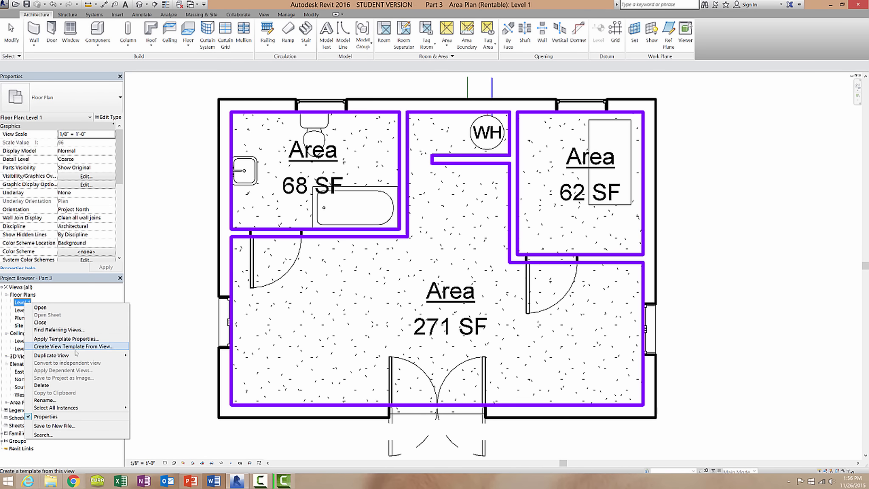
pyautogui.moveTo(68, 357)
pyautogui.click(148, 356)
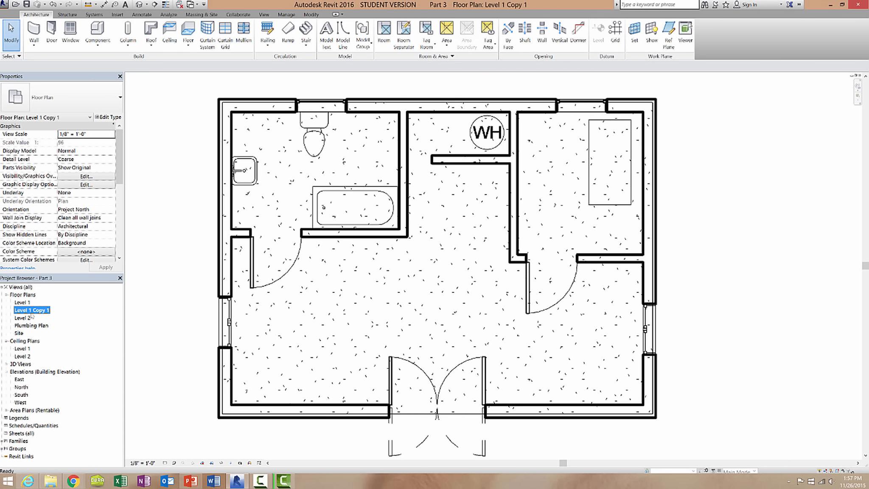
# - Compare the Level 1 floor plan with its copy, and reopen the Level 1 rentable area plan
pyautogui.doubleClick(25, 303)
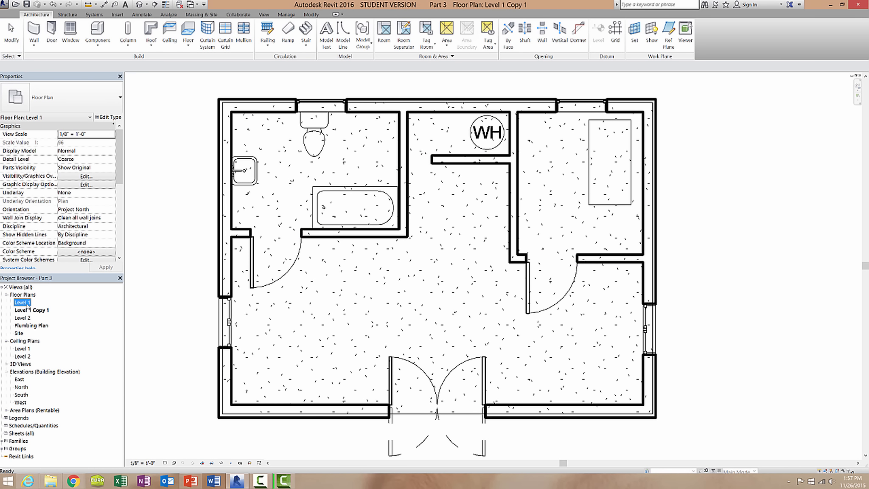
pyautogui.doubleClick(29, 310)
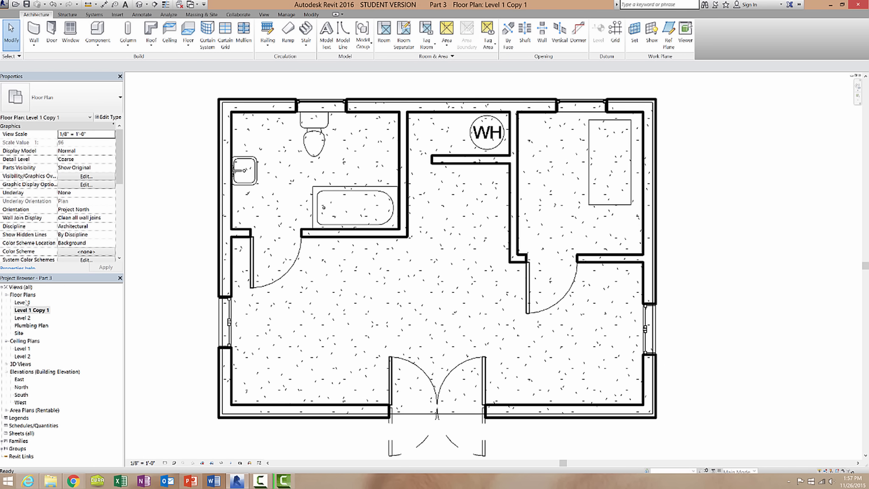
pyautogui.doubleClick(25, 303)
pyautogui.click(35, 410)
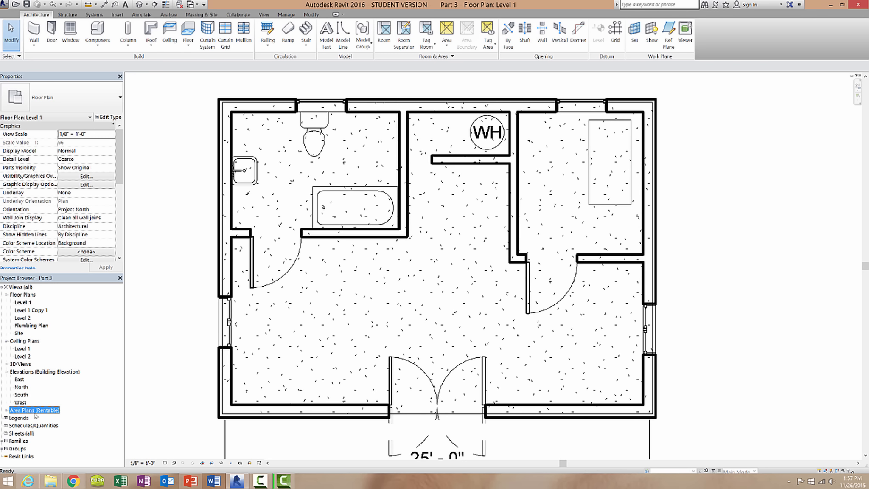
pyautogui.click(6, 410)
pyautogui.doubleClick(17, 417)
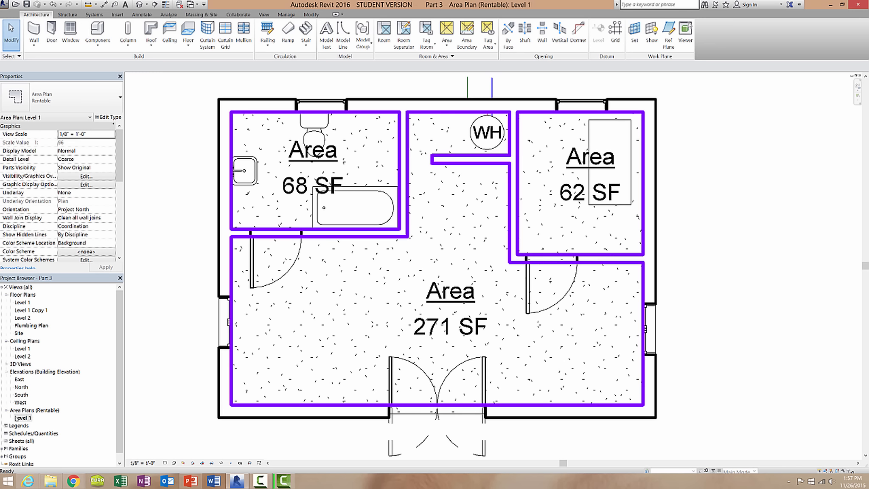
# - Delete the Level 1 Copy 1 floor plan view and return to the Level 1 area plan
pyautogui.rightClick(33, 310)
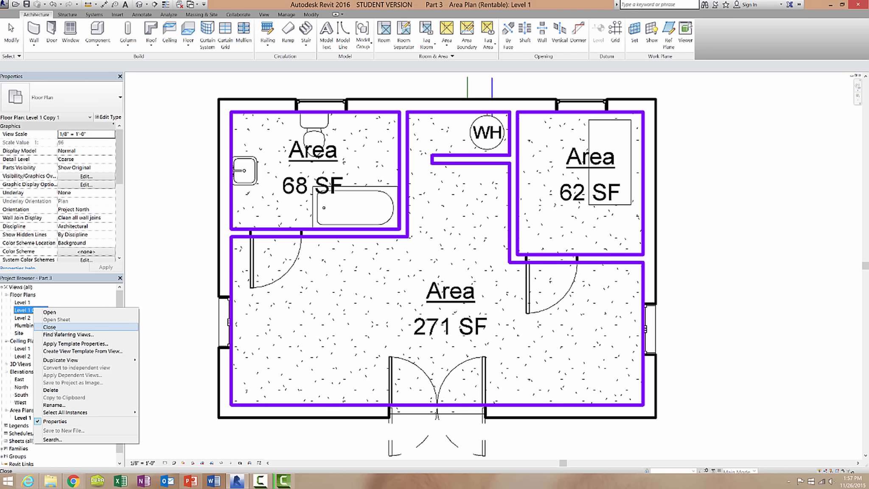
pyautogui.click(76, 390)
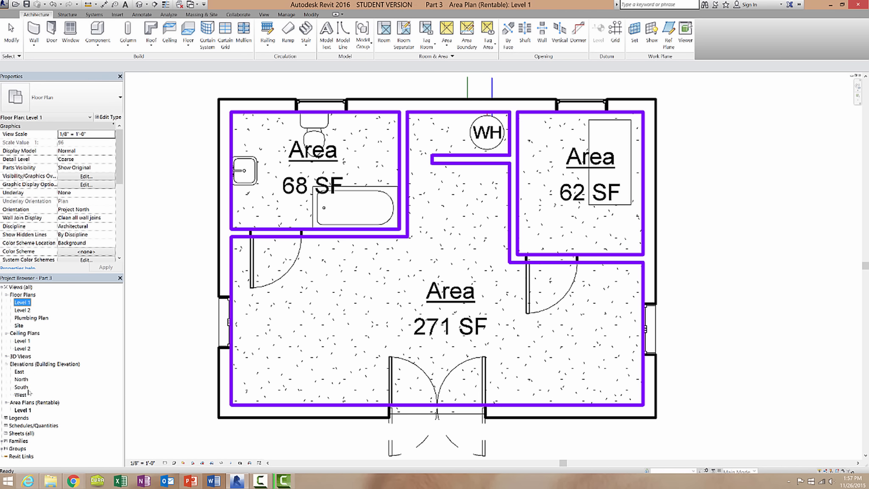
pyautogui.click(29, 410)
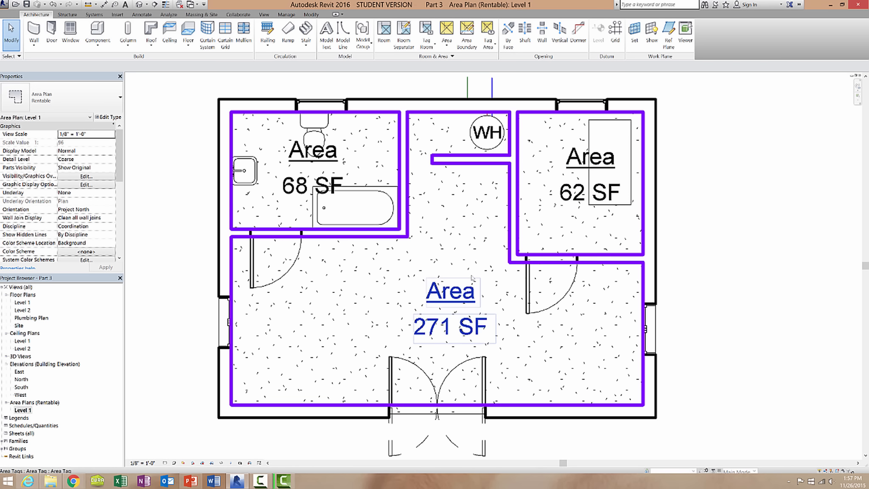
pyautogui.moveTo(434, 300); pyautogui.dragTo(464, 309, button='middle')
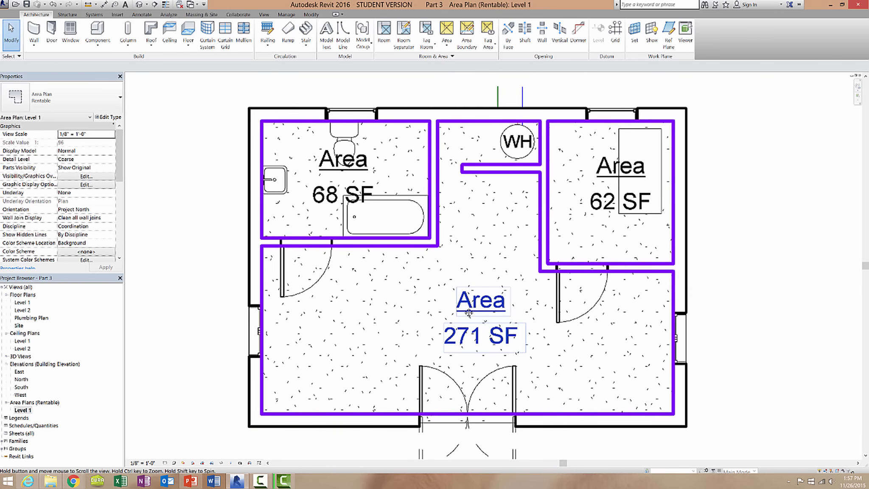
pyautogui.scroll(1, 461, 315)
pyautogui.scroll(-1, 460, 314)
pyautogui.scroll(-1, 460, 315)
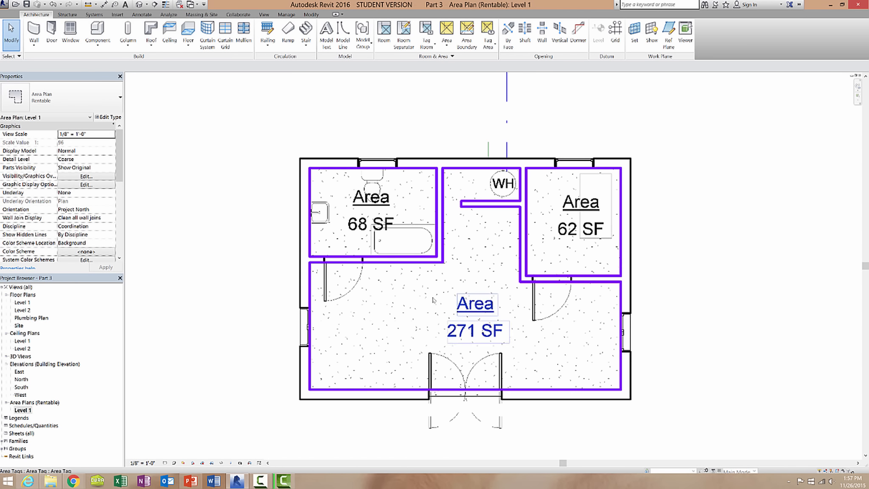
# - Move the bathroom's area tag outside the building at the upper left and turn on its leader line
pyautogui.click(355, 199)
pyautogui.moveTo(355, 199); pyautogui.dragTo(219, 145)
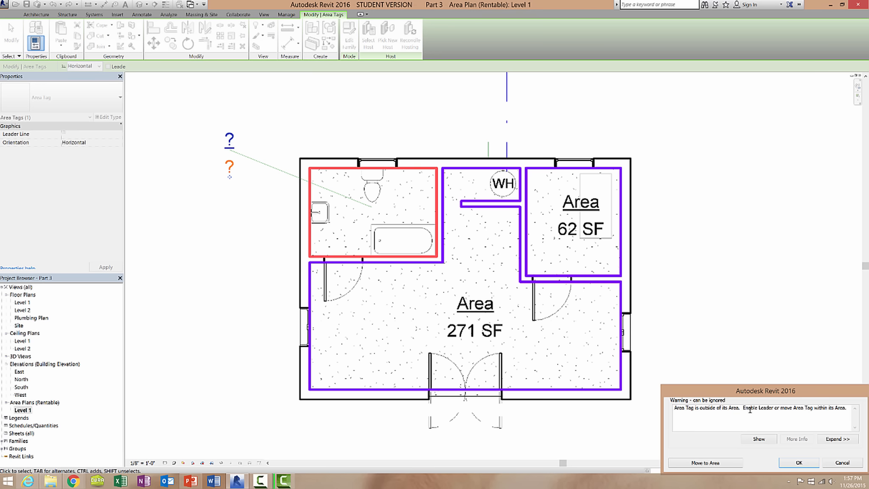
pyautogui.click(799, 462)
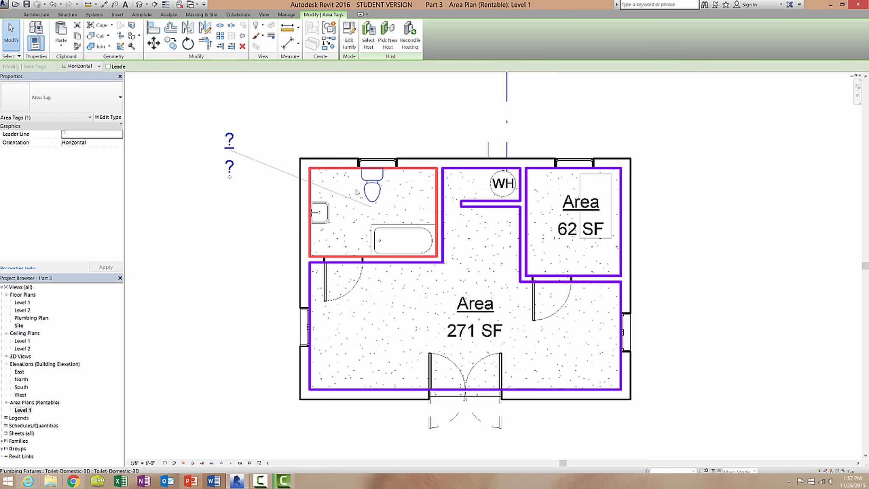
pyautogui.click(64, 134)
pyautogui.click(105, 267)
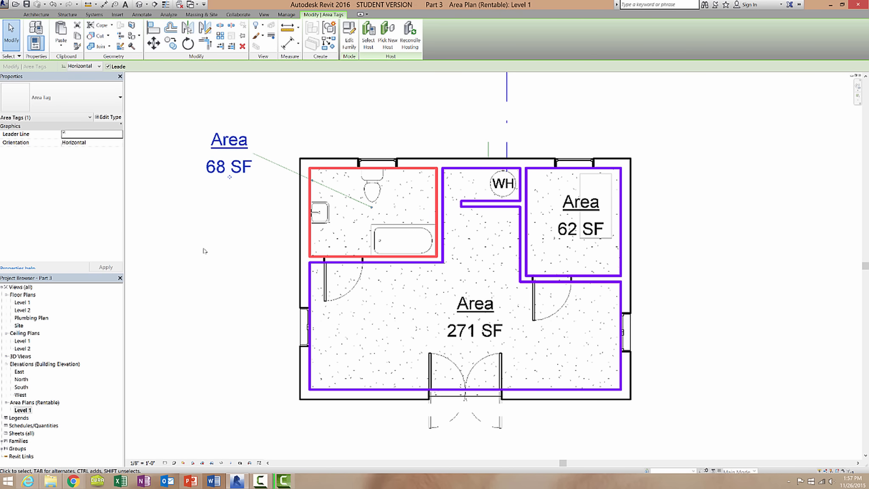
pyautogui.press('Escape')
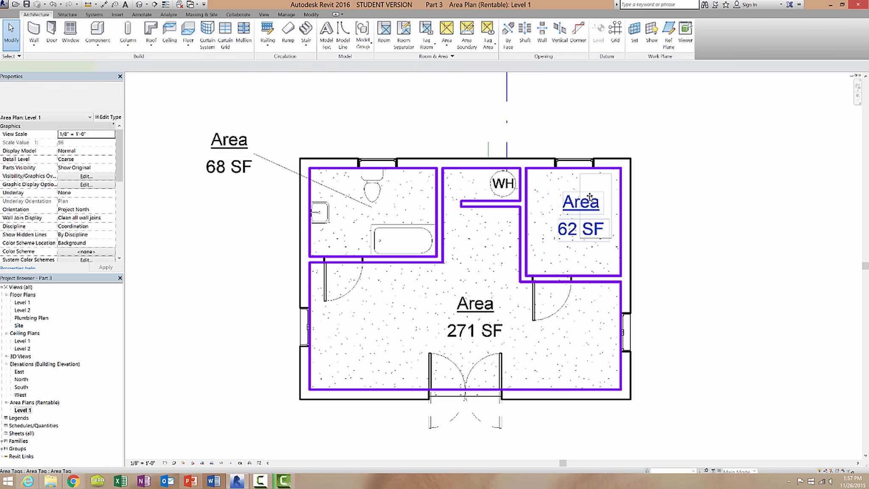
# - Move the upper-right room's area tag outside the building and turn on its leader line
pyautogui.moveTo(583, 206); pyautogui.dragTo(683, 195)
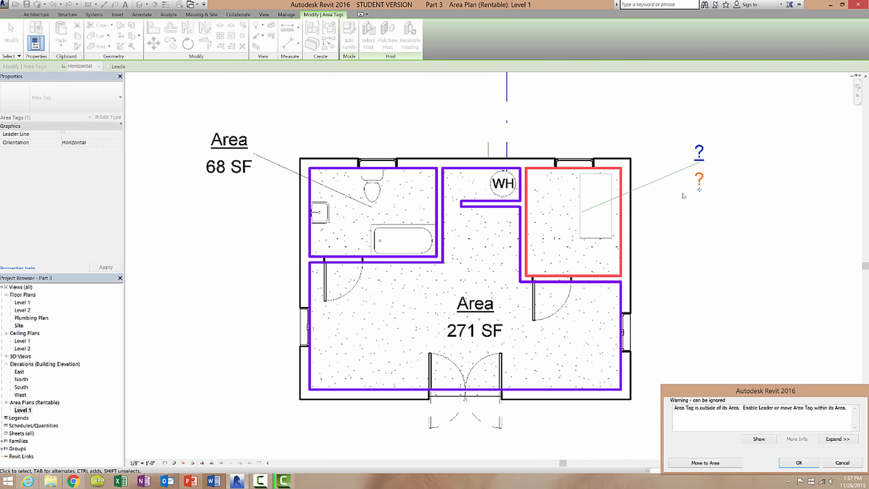
pyautogui.click(807, 462)
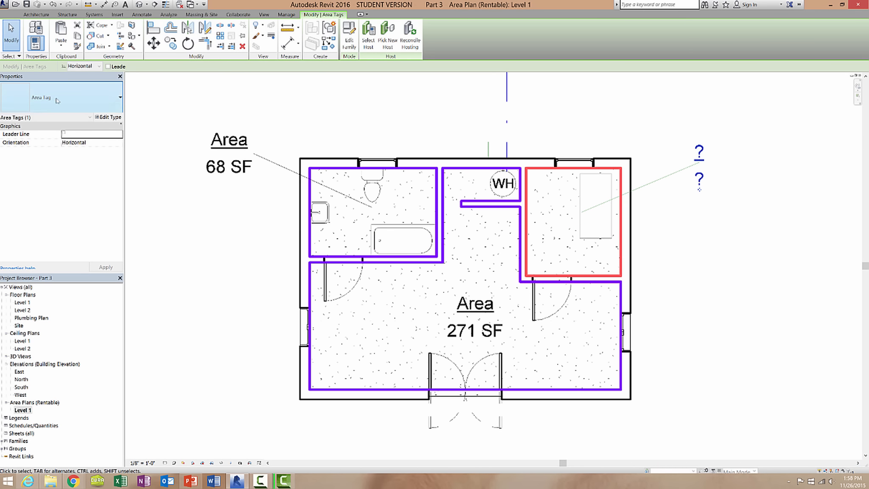
pyautogui.click(64, 133)
pyautogui.click(102, 267)
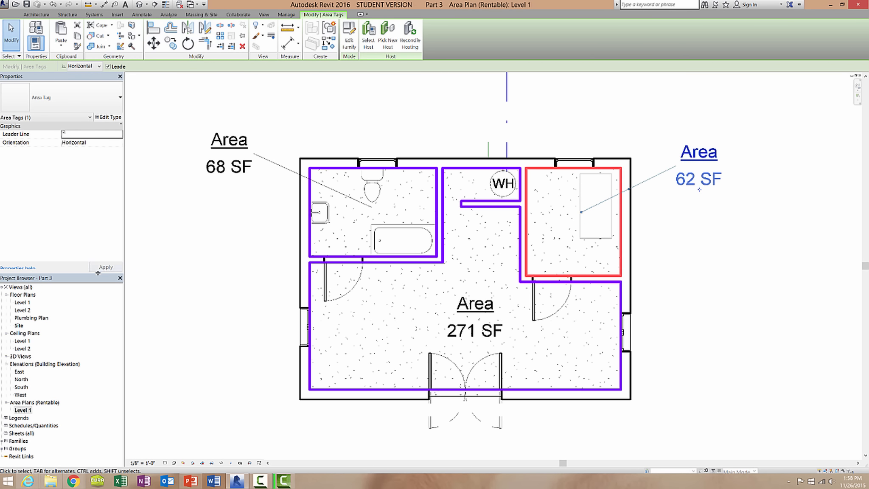
# - Move the main room's area tag outside the building at the lower right and turn on its leader line
pyautogui.moveTo(475, 341); pyautogui.dragTo(450, 311, button='middle')
pyautogui.click(448, 309)
pyautogui.moveTo(448, 308); pyautogui.dragTo(651, 436)
pyautogui.click(798, 463)
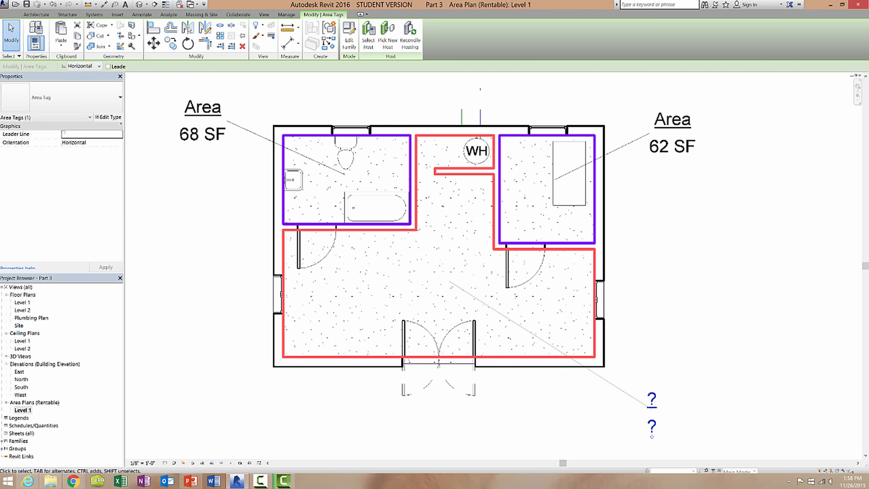
pyautogui.click(63, 134)
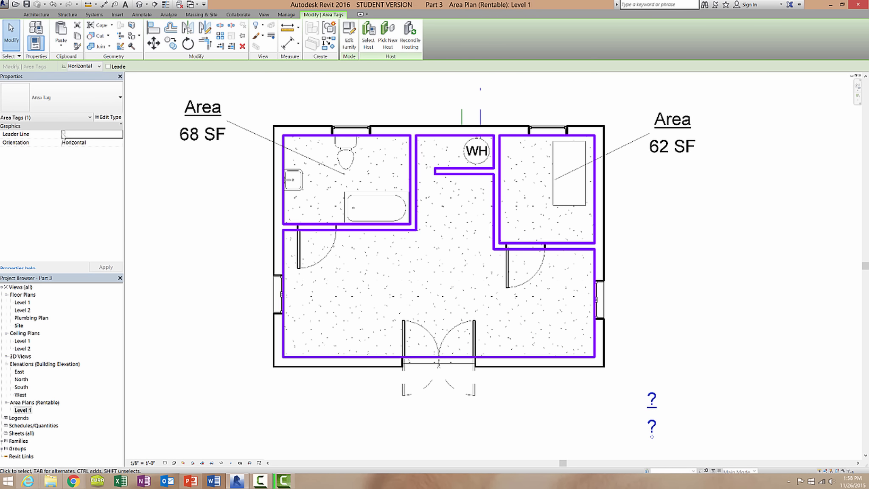
pyautogui.click(62, 134)
pyautogui.click(106, 268)
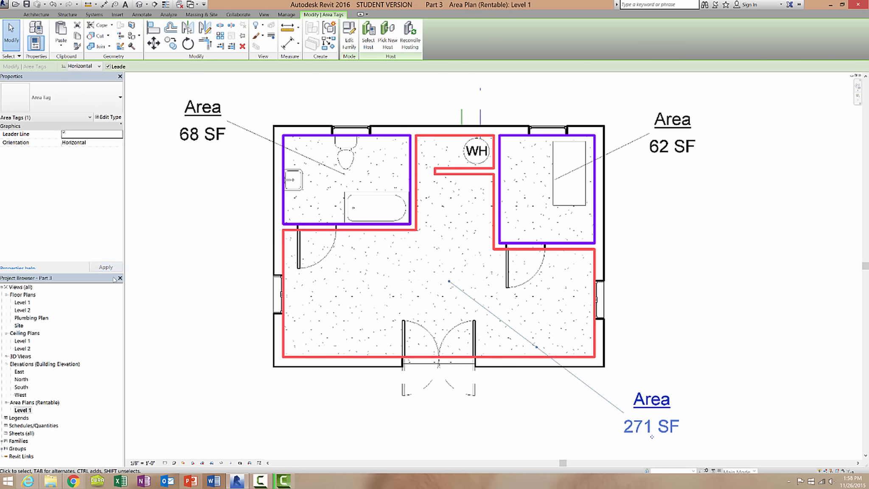
pyautogui.click(199, 221)
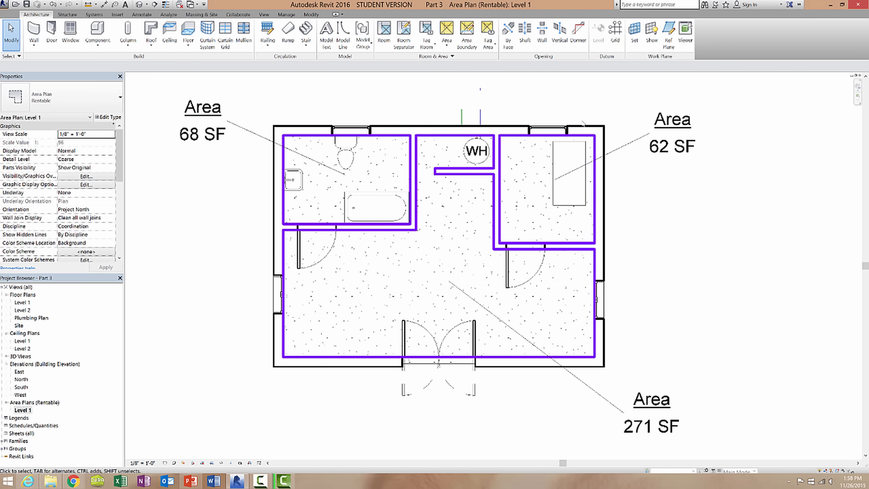
# - Rename the bathroom's area tag as Bathroom and the upper-right room's tag as Study Room
pyautogui.click(206, 111)
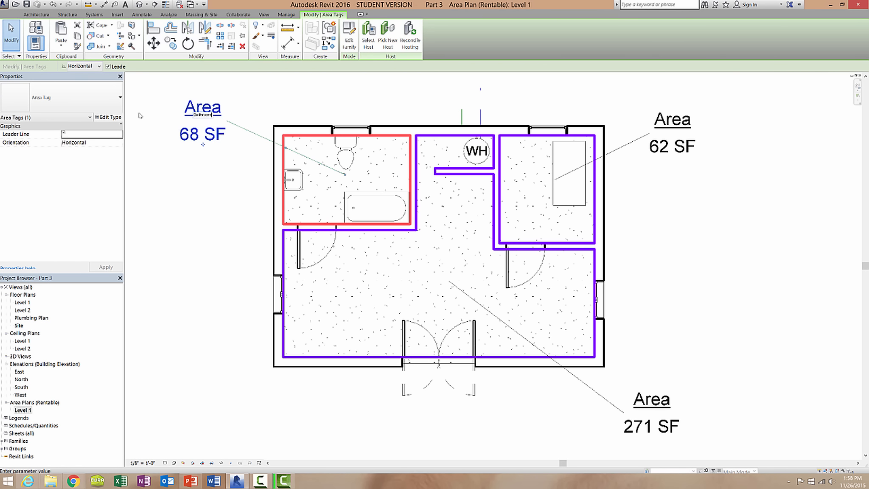
pyautogui.press('Return')
pyautogui.click(678, 123)
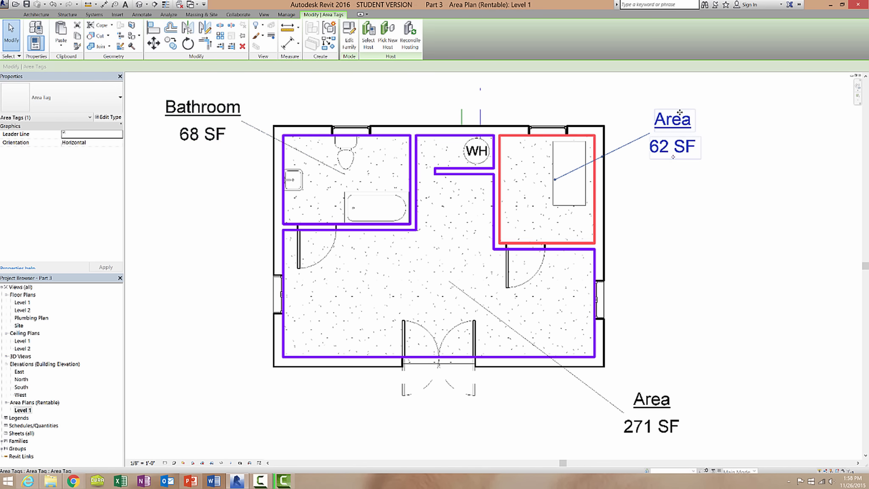
pyautogui.click(679, 124)
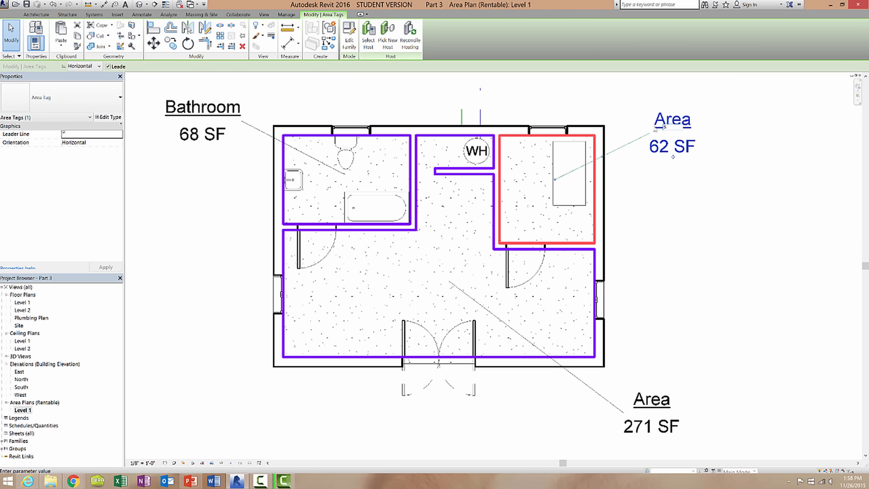
pyautogui.write('Study Room')
pyautogui.press('Return')
# - Rename the main room's area tag as Living Room
pyautogui.click(651, 401)
pyautogui.click(651, 403)
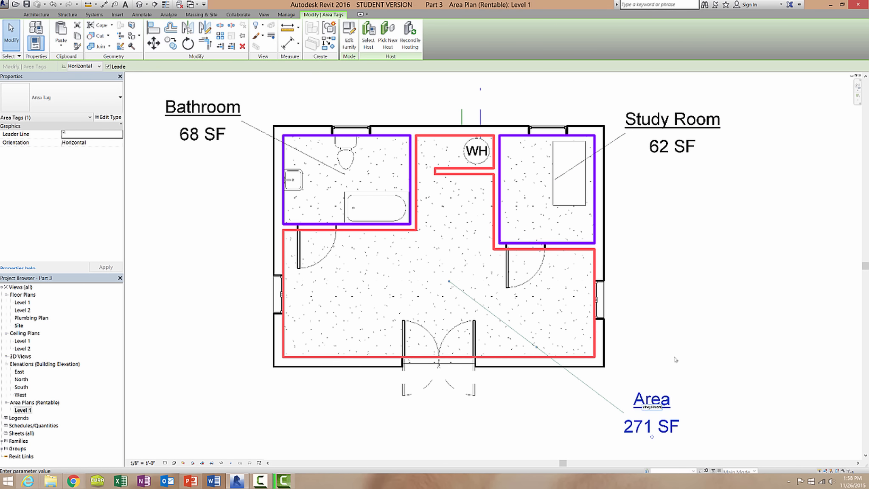
pyautogui.press('Return')
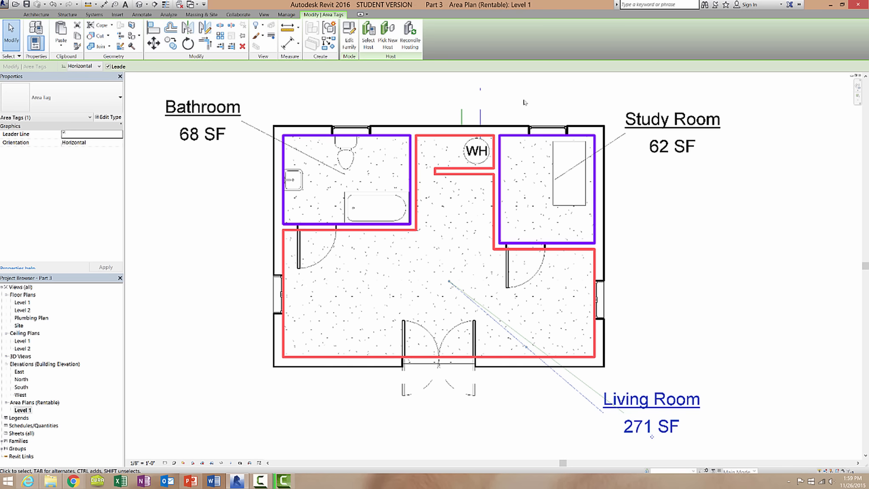
pyautogui.moveTo(441, 118); pyautogui.dragTo(464, 133, button='middle')
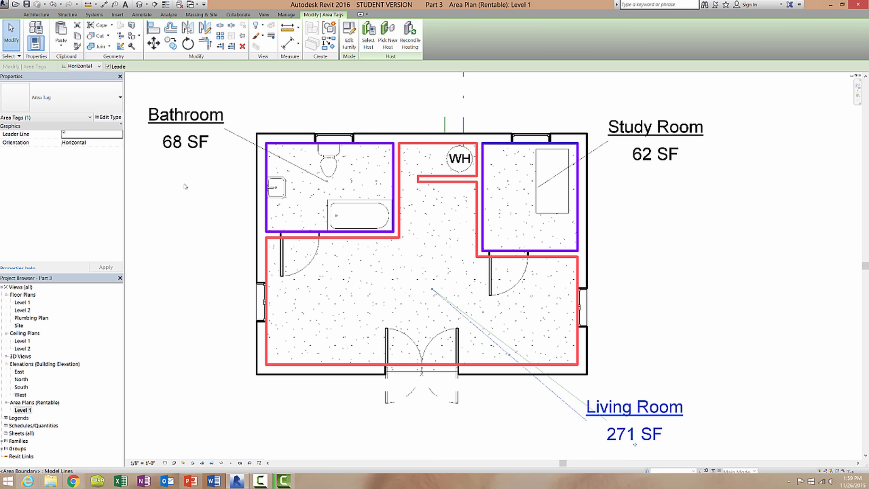
pyautogui.click(534, 127)
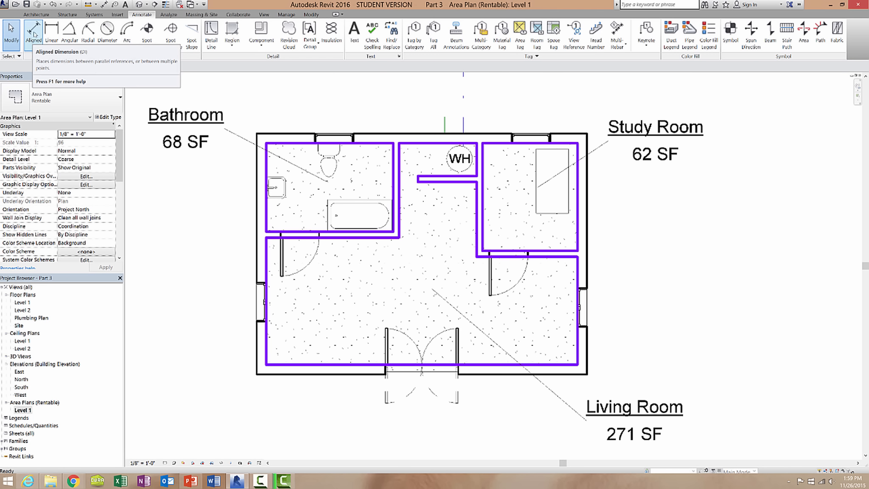
# - Place an aligned dimension above the plan between the centerlines of the left and right exterior walls
pyautogui.click(34, 34)
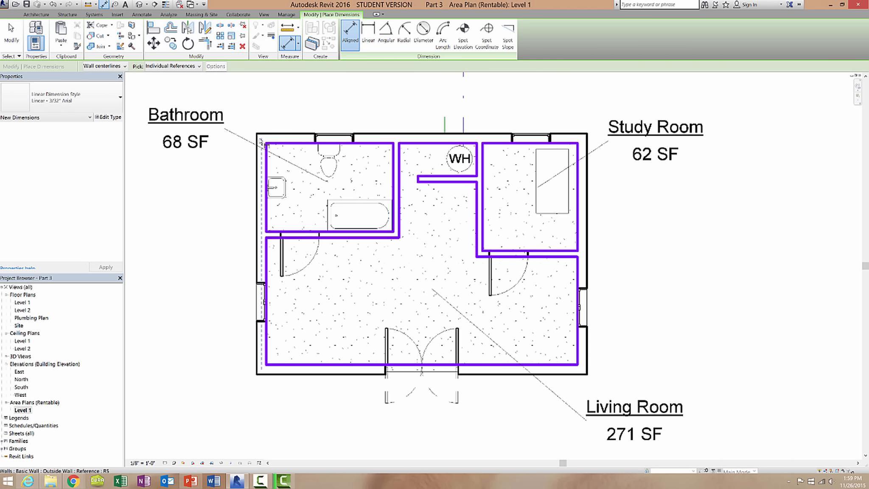
pyautogui.click(261, 139)
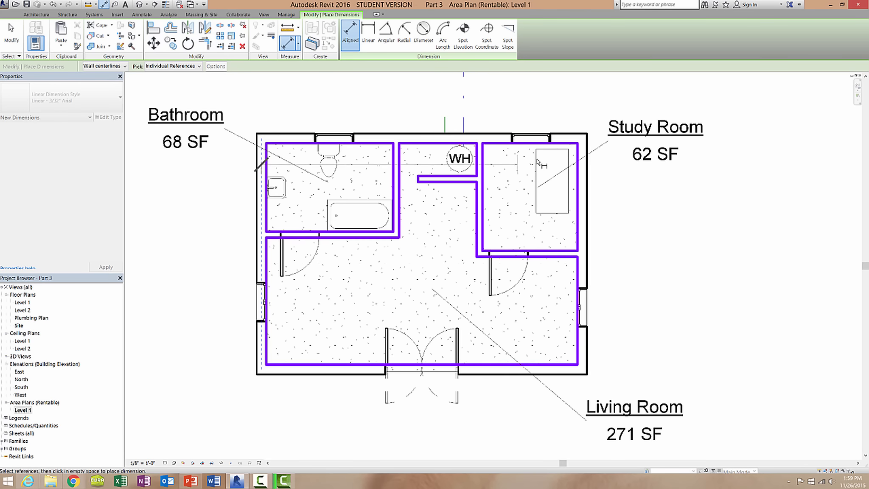
pyautogui.click(590, 153)
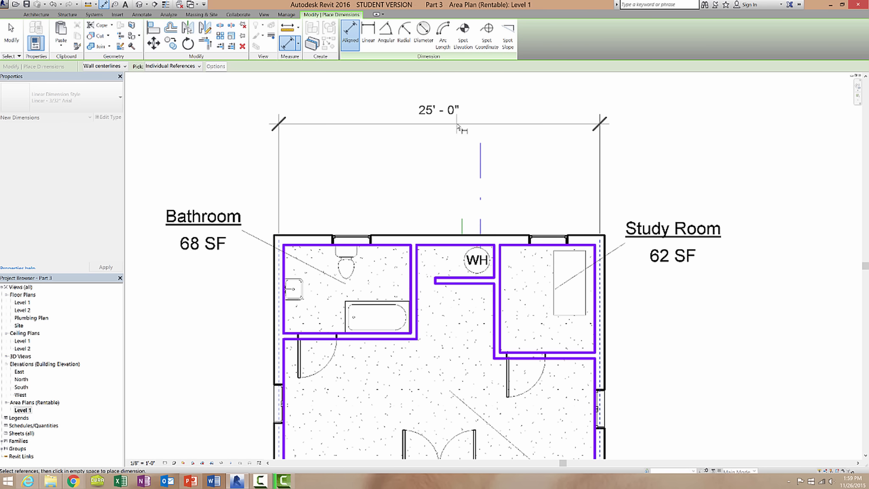
pyautogui.click(477, 129)
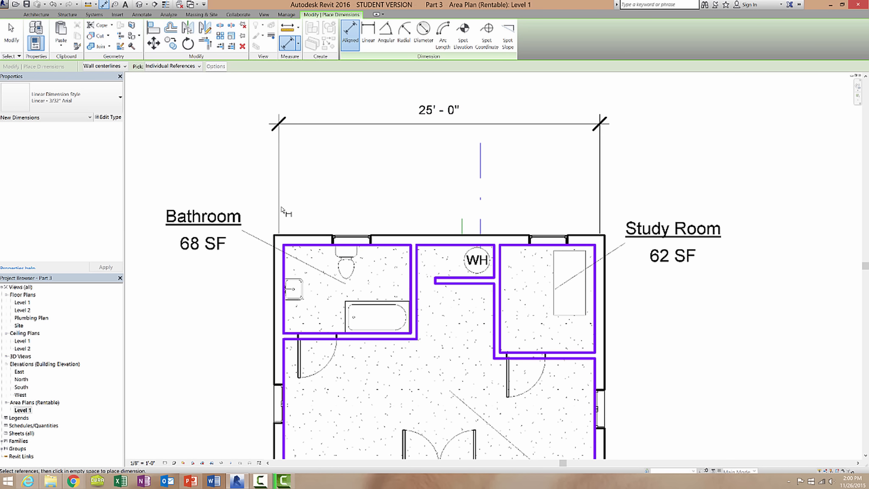
pyautogui.press('Escape')
pyautogui.press('Escape')
# - Move both witness lines of the overall width dimension to the outer faces of the exterior walls
pyautogui.click(388, 127)
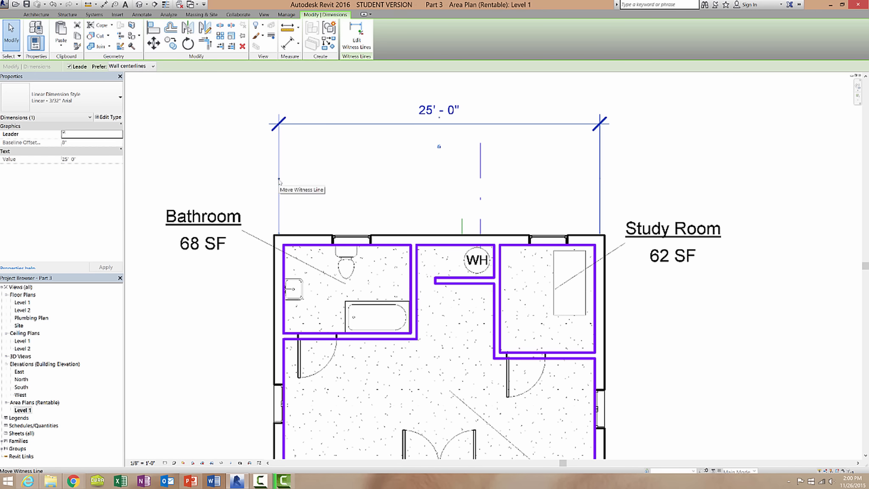
pyautogui.moveTo(279, 180); pyautogui.dragTo(285, 183)
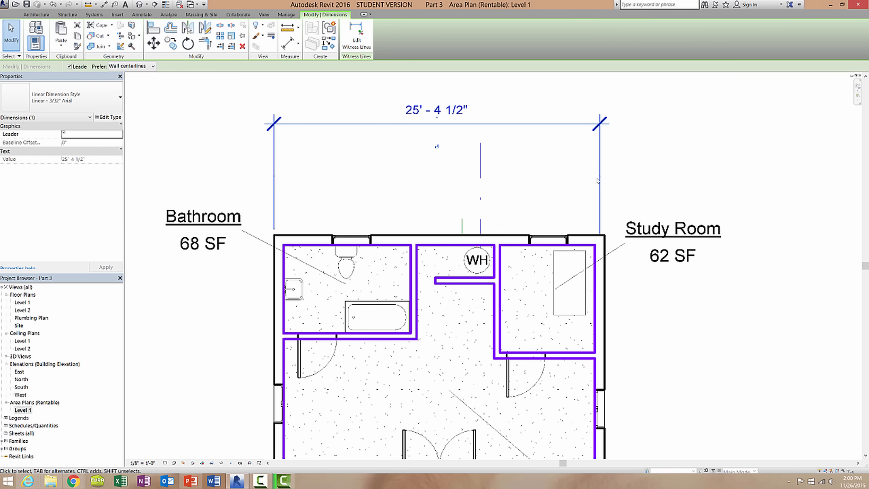
pyautogui.moveTo(602, 182); pyautogui.dragTo(605, 180)
pyautogui.moveTo(541, 248)
pyautogui.mouseDown(button='middle')
pyautogui.moveTo(526, 190)
pyautogui.moveTo(531, 239)
pyautogui.mouseUp(button='middle')
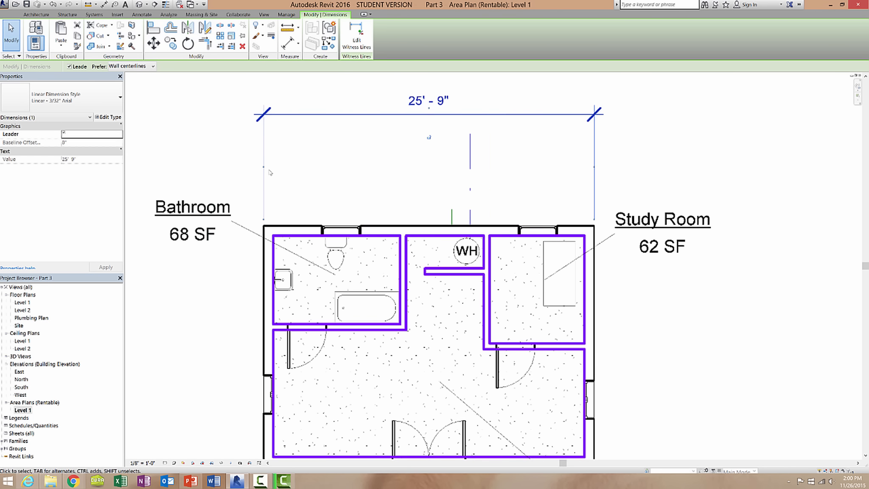
# - Shift the overall dimension's witness lines to the wall centerlines, and return them to the outer wall faces
pyautogui.moveTo(266, 169); pyautogui.dragTo(264, 168)
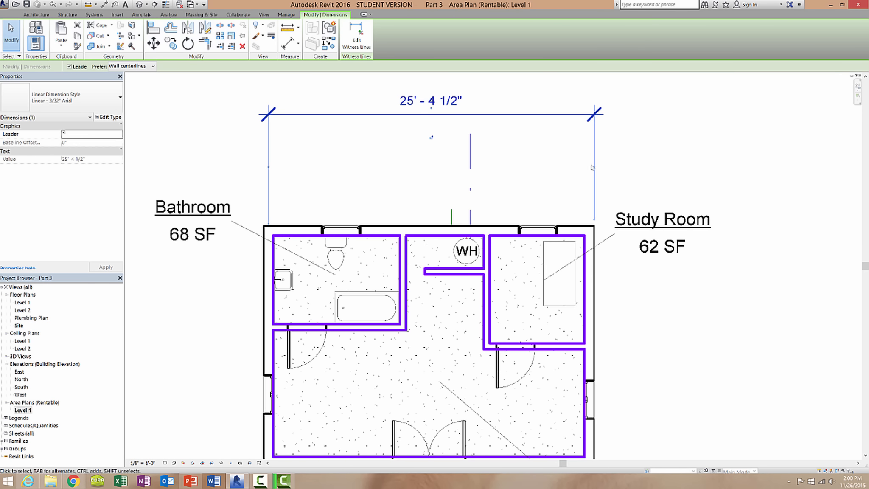
pyautogui.moveTo(594, 167); pyautogui.dragTo(590, 168)
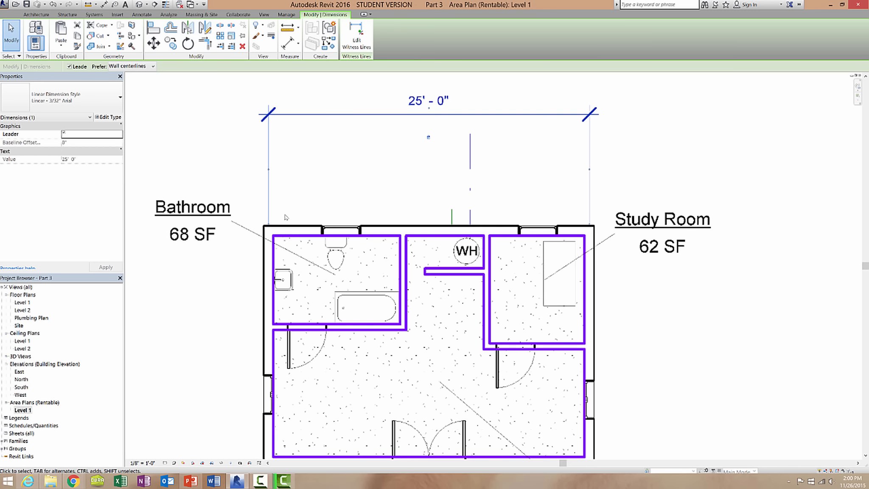
pyautogui.moveTo(268, 169); pyautogui.dragTo(263, 168)
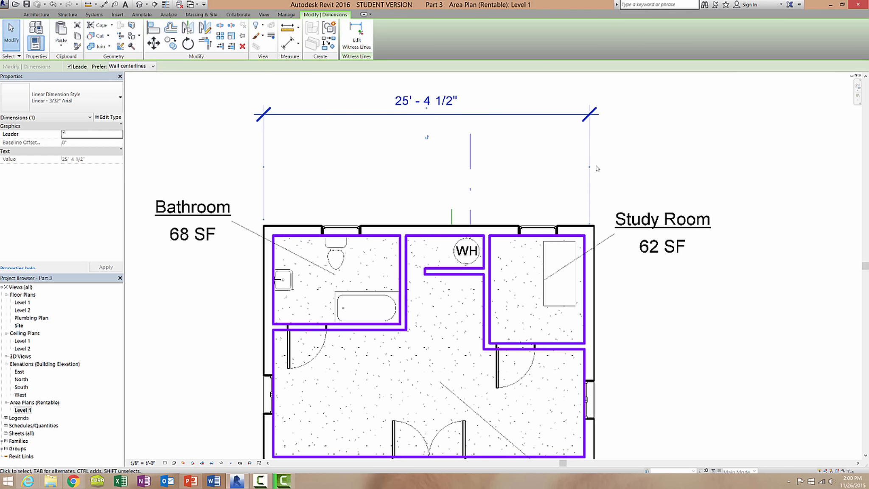
pyautogui.moveTo(591, 168); pyautogui.dragTo(594, 170)
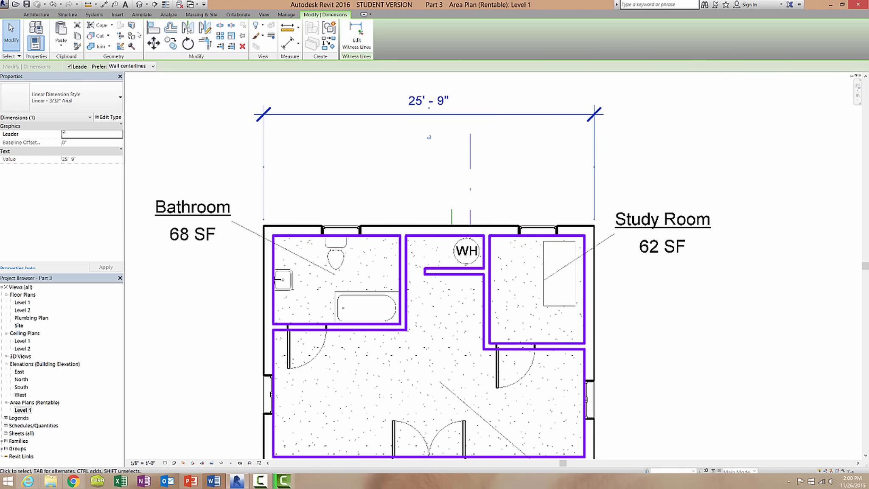
# - Add an aligned dimension from the left exterior wall's centerline to the center of the bathroom window, below the overall dimension
pyautogui.click(141, 15)
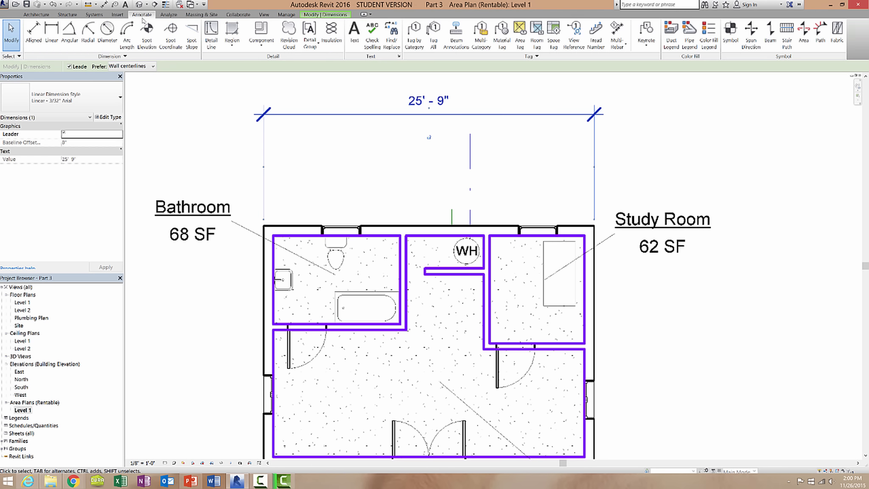
pyautogui.click(33, 36)
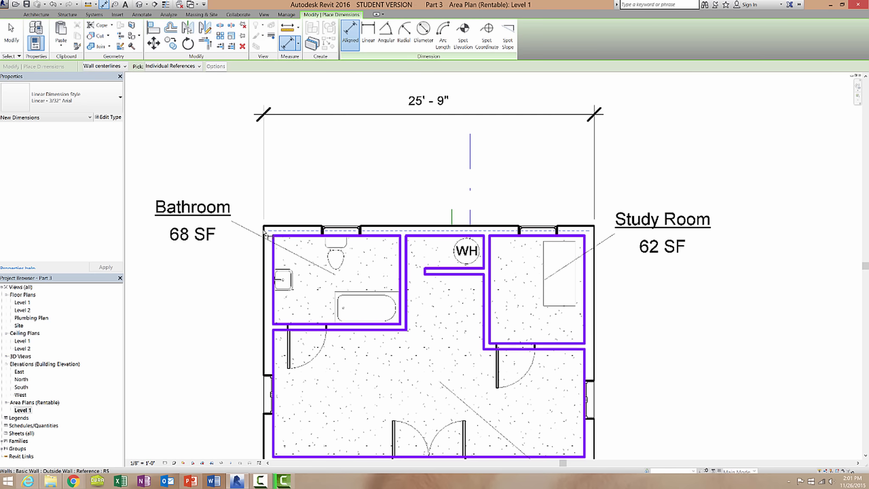
pyautogui.click(265, 236)
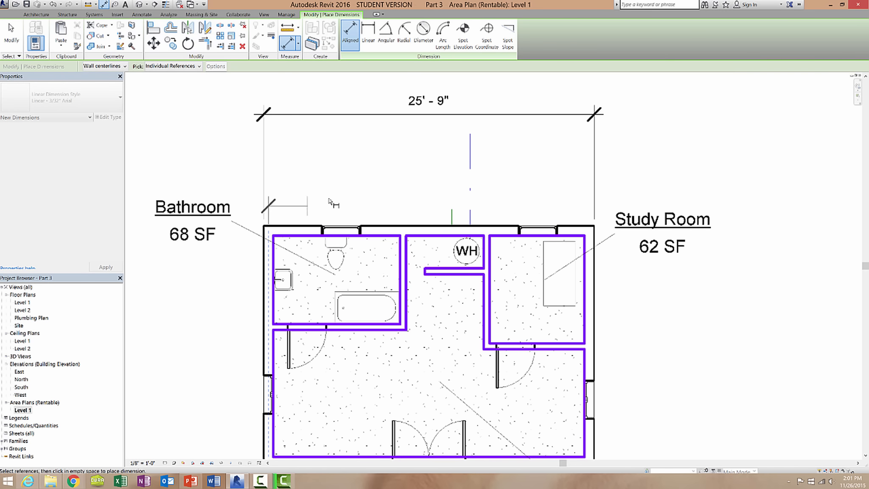
pyautogui.click(342, 229)
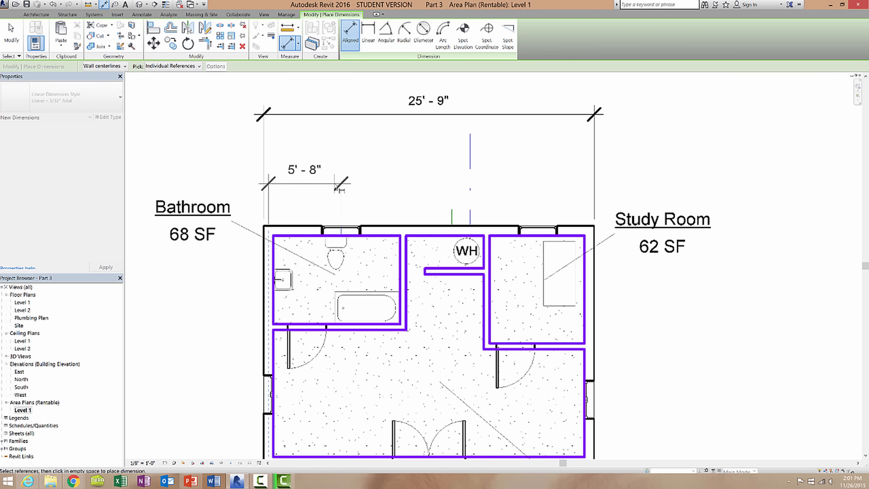
pyautogui.click(339, 194)
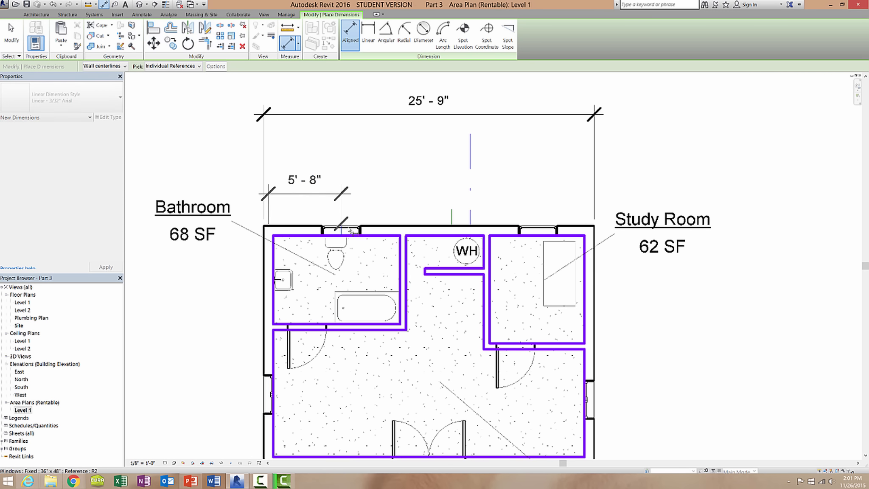
# - Add an aligned dimension between the centers of the bathroom and study room windows, in line with the bathroom window dimension
pyautogui.click(350, 231)
pyautogui.click(538, 229)
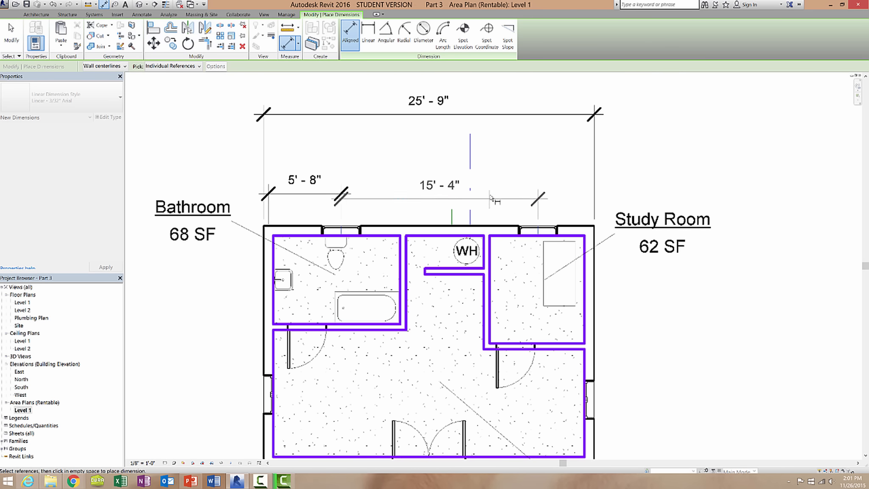
pyautogui.click(491, 194)
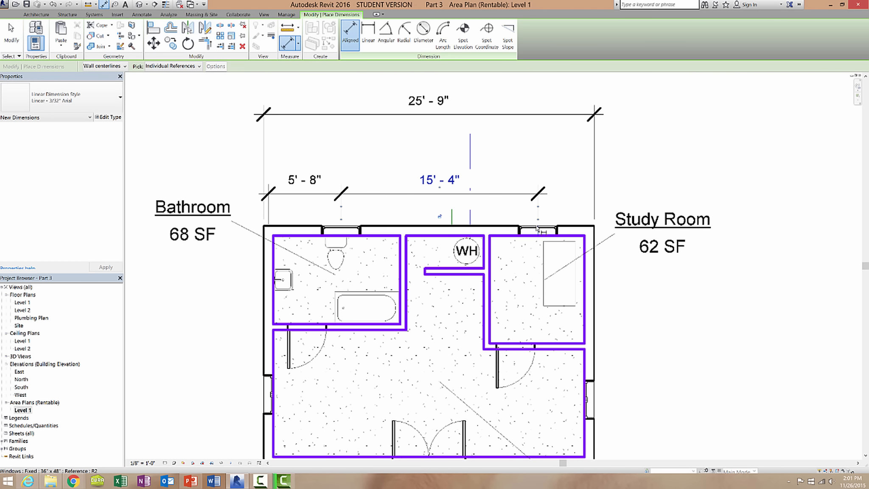
pyautogui.click(537, 229)
pyautogui.click(590, 229)
pyautogui.press('Escape')
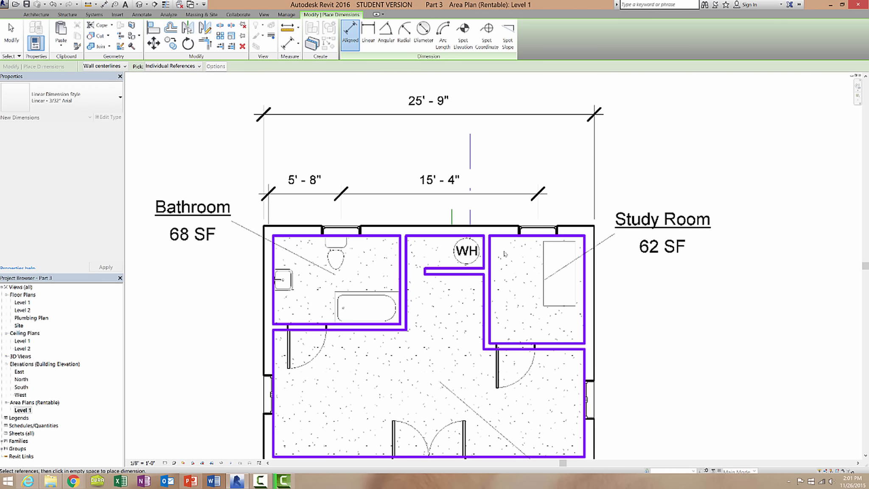
pyautogui.press('Escape')
# - Move the wall-side witness line of the bathroom window dimension to the outer face of the left exterior wall
pyautogui.click(270, 204)
pyautogui.click(270, 207)
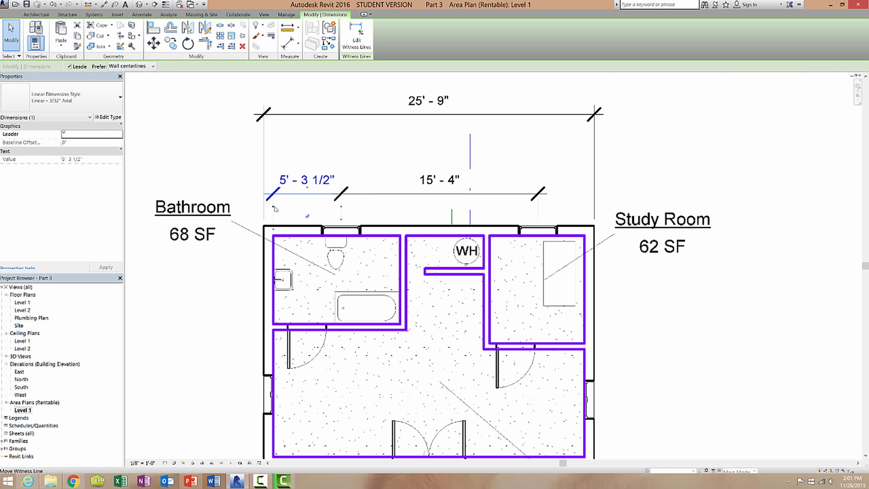
pyautogui.moveTo(275, 208); pyautogui.dragTo(264, 208)
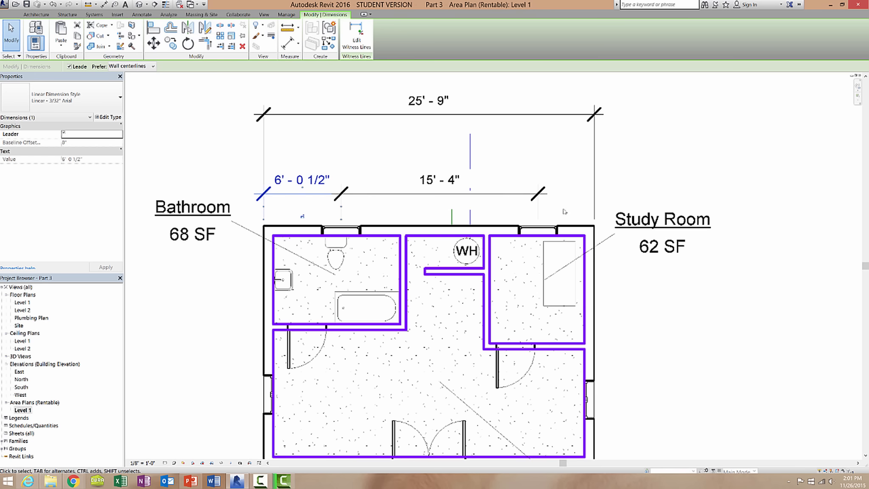
# - Shift the Study Room area tag slightly up and away from the plan, keeping its leader in the room
pyautogui.moveTo(565, 185)
pyautogui.mouseDown(button='middle')
pyautogui.moveTo(561, 164)
pyautogui.moveTo(557, 180)
pyautogui.mouseUp(button='middle')
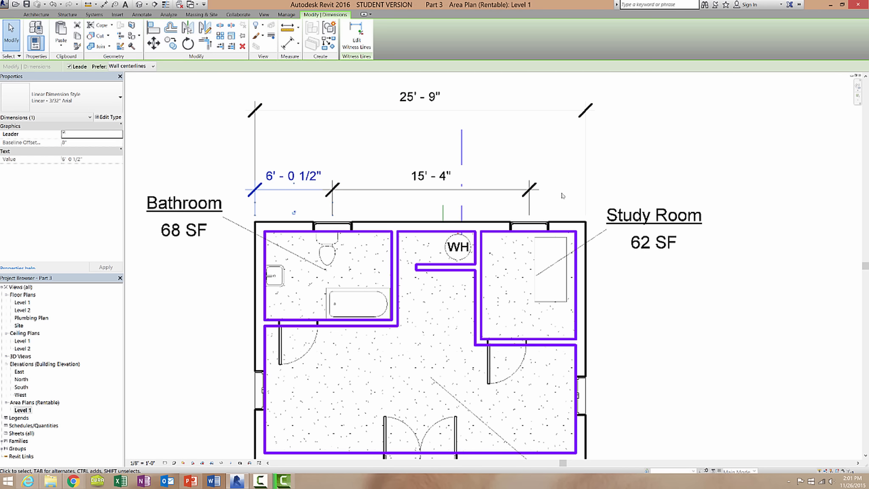
pyautogui.click(654, 232)
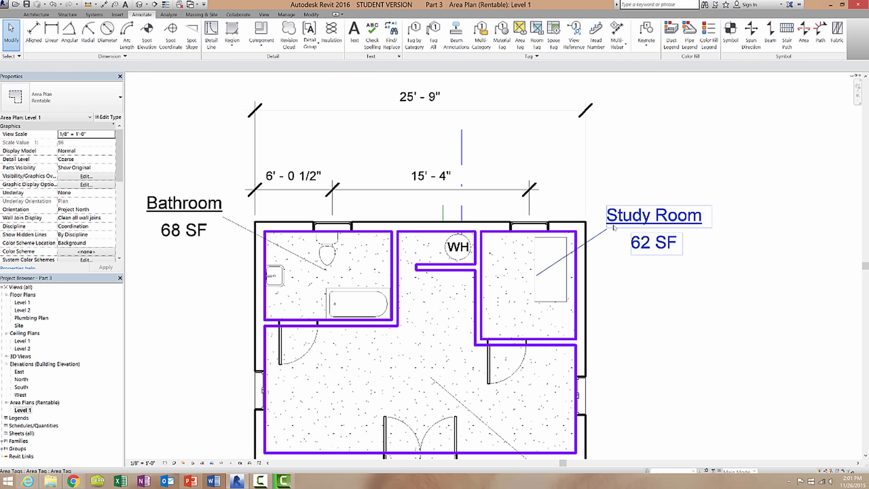
pyautogui.moveTo(653, 232); pyautogui.dragTo(623, 239)
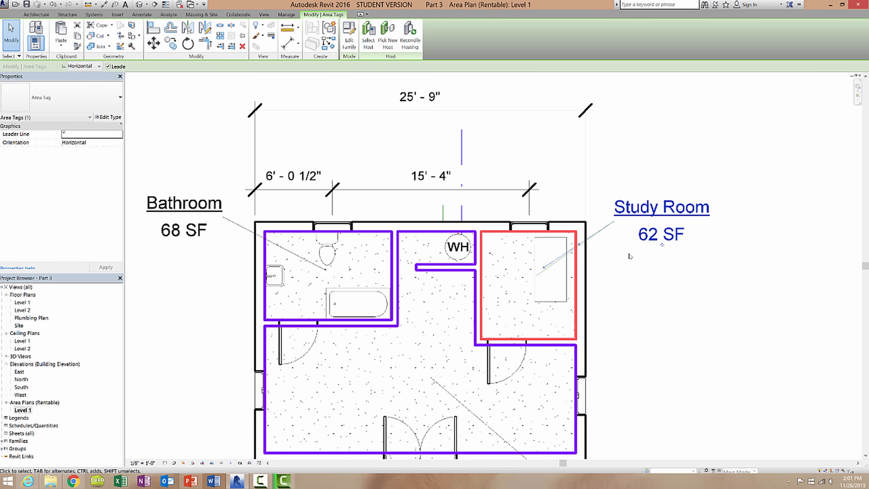
pyautogui.moveTo(644, 260); pyautogui.dragTo(612, 220, button='middle')
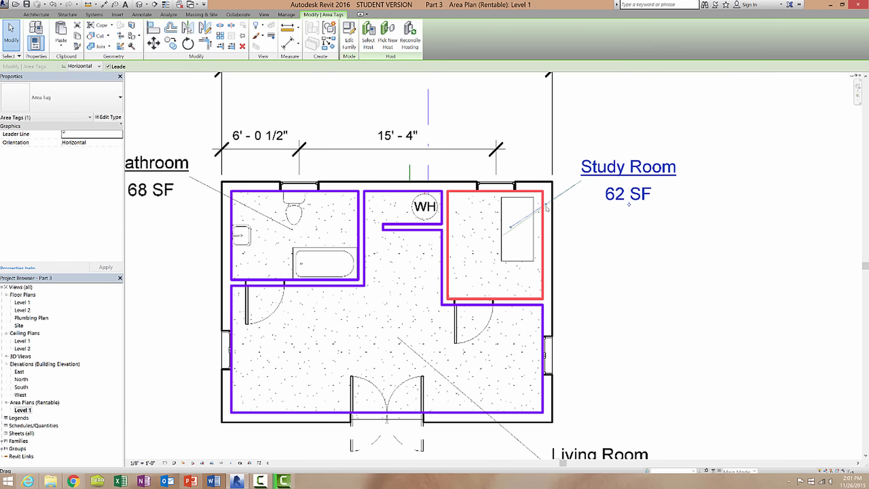
pyautogui.moveTo(546, 205); pyautogui.dragTo(581, 226, button='middle')
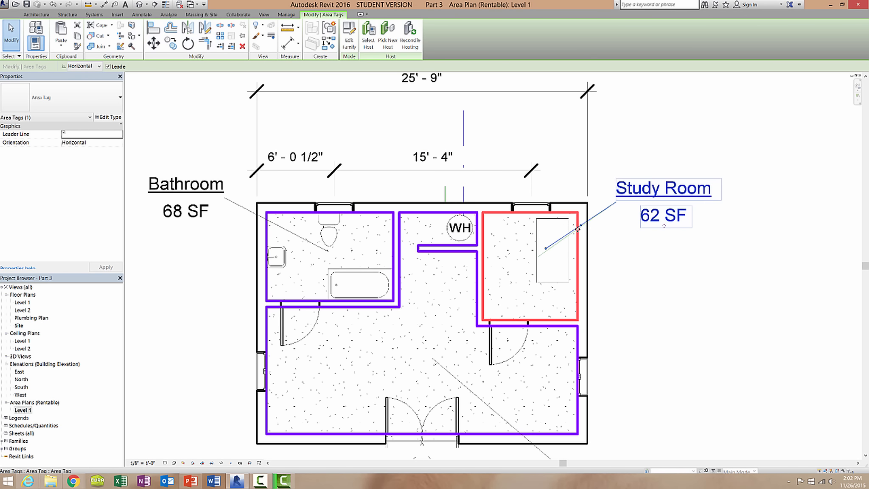
pyautogui.press('Escape')
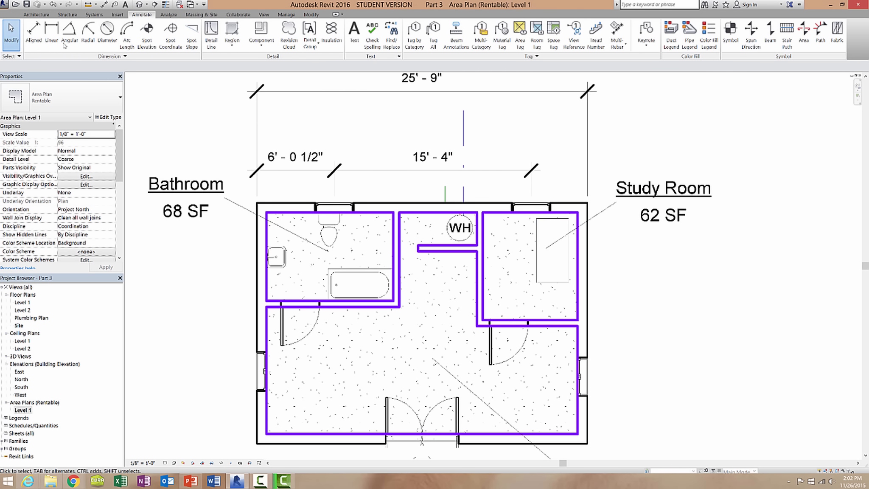
# - Place an aligned dimension to the right of the plan between the centerlines of the upper and lower exterior walls
pyautogui.click(33, 34)
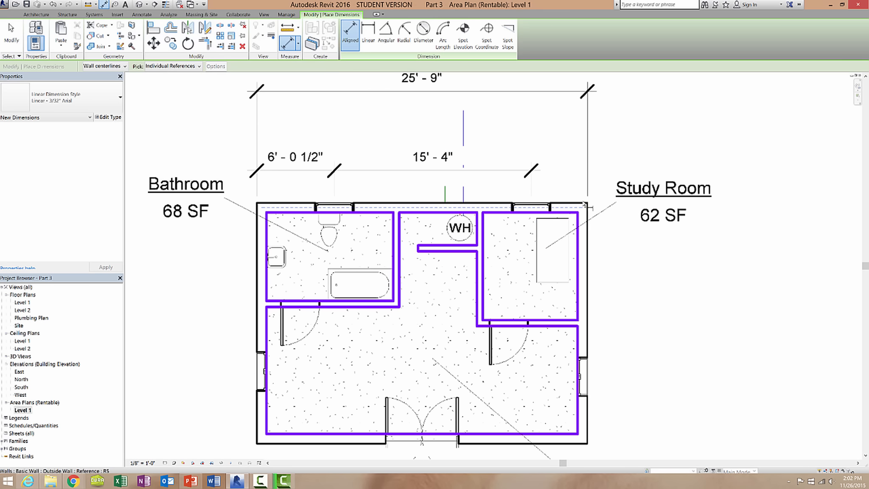
pyautogui.click(578, 208)
pyautogui.click(569, 441)
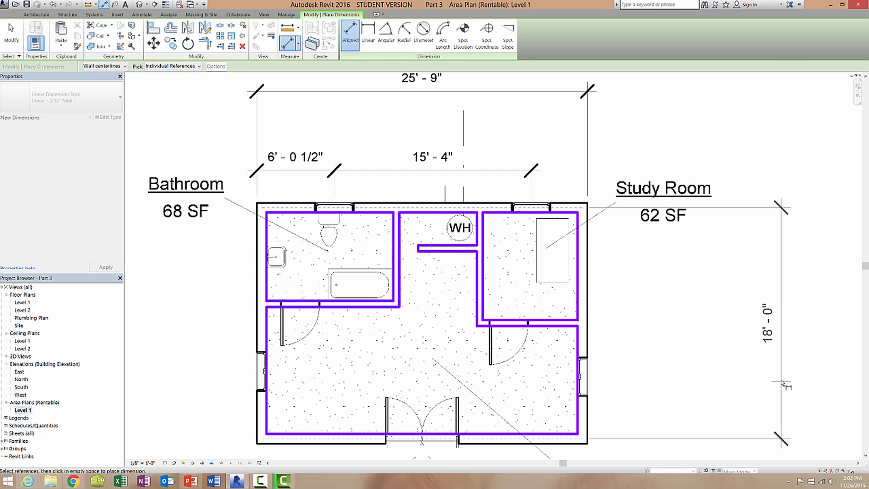
pyautogui.click(764, 396)
pyautogui.press('Escape')
pyautogui.press('Escape')
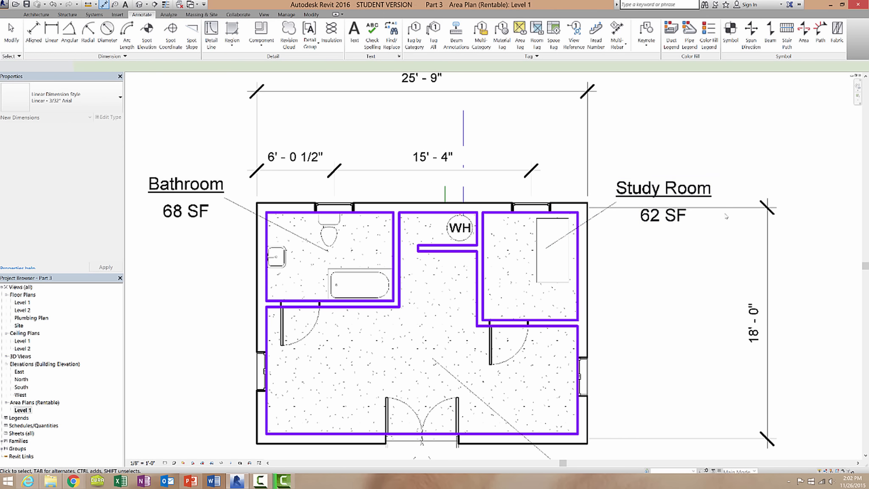
# - Move both witness lines of the overall depth dimension to the outer faces of the upper and lower exterior walls
pyautogui.click(718, 207)
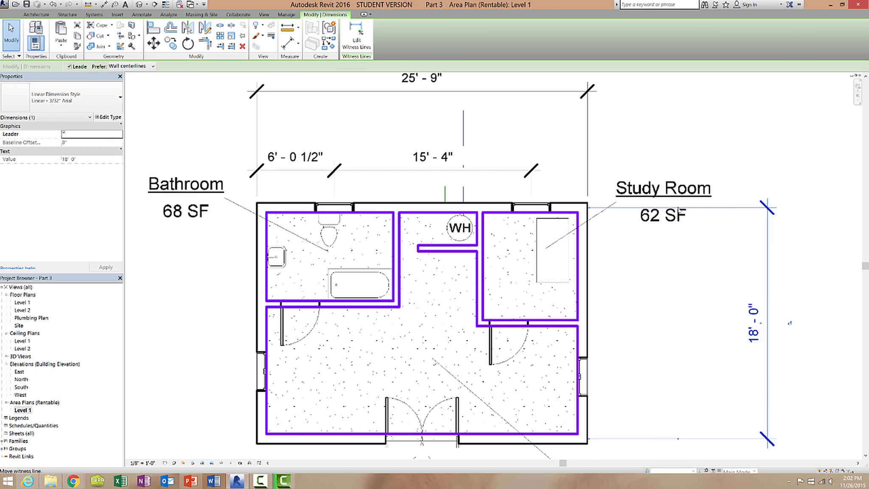
pyautogui.moveTo(679, 208)
pyautogui.mouseDown()
pyautogui.moveTo(681, 217)
pyautogui.moveTo(679, 203)
pyautogui.mouseUp()
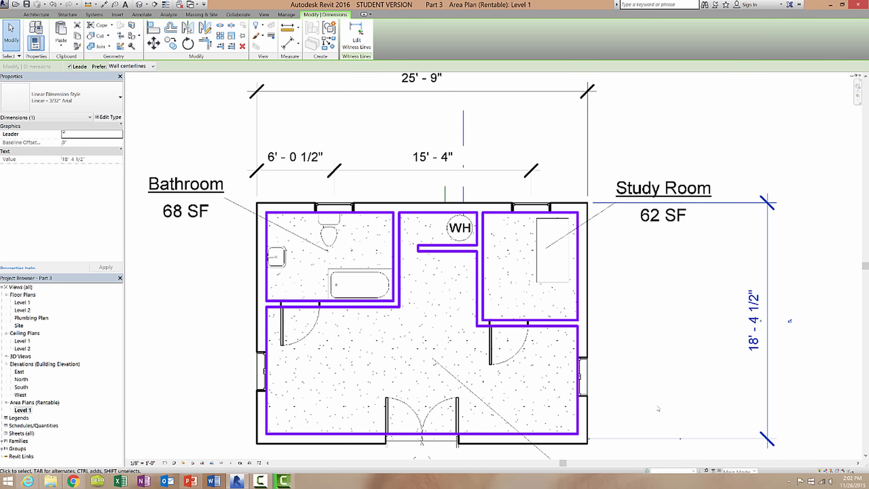
pyautogui.moveTo(682, 441); pyautogui.dragTo(681, 444)
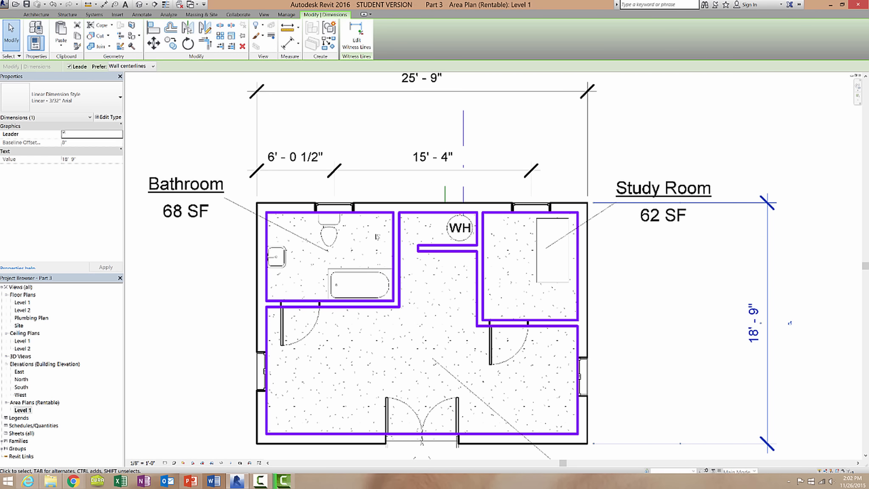
# - Add an aligned dimension from the upper exterior wall's centerline to the center of the right wall's window, inside the overall depth dimension
pyautogui.click(141, 15)
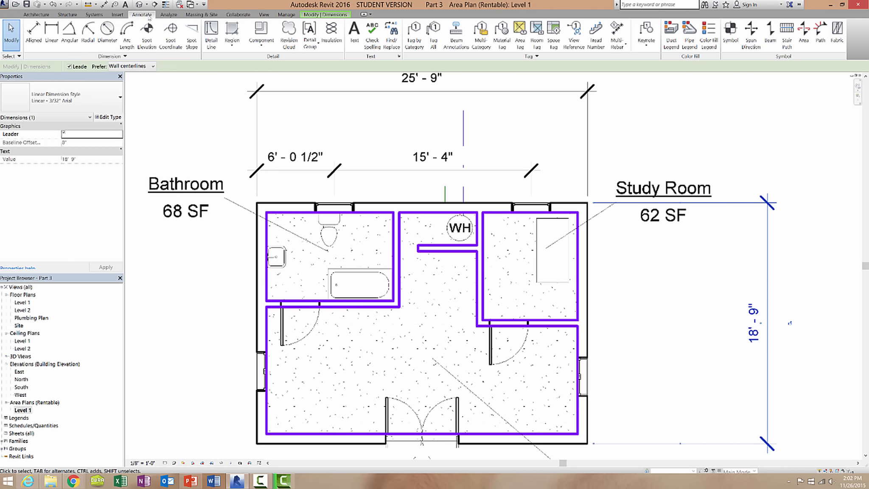
pyautogui.click(35, 32)
pyautogui.click(576, 205)
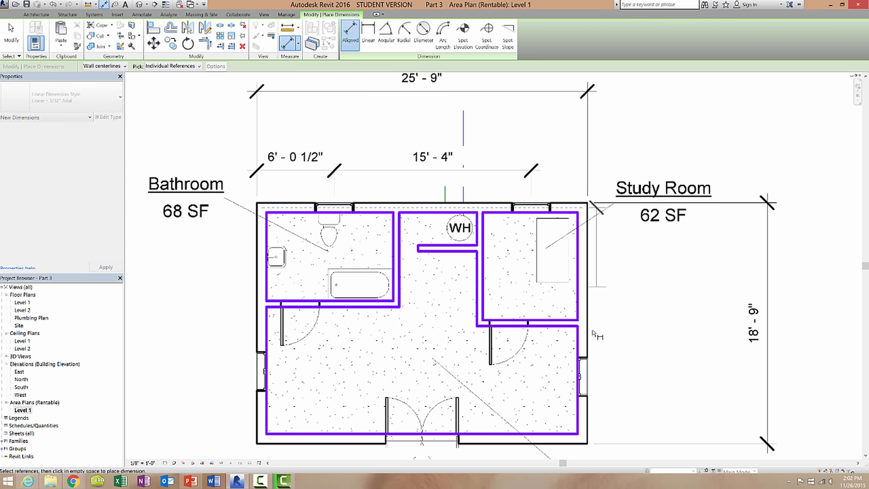
pyautogui.click(583, 382)
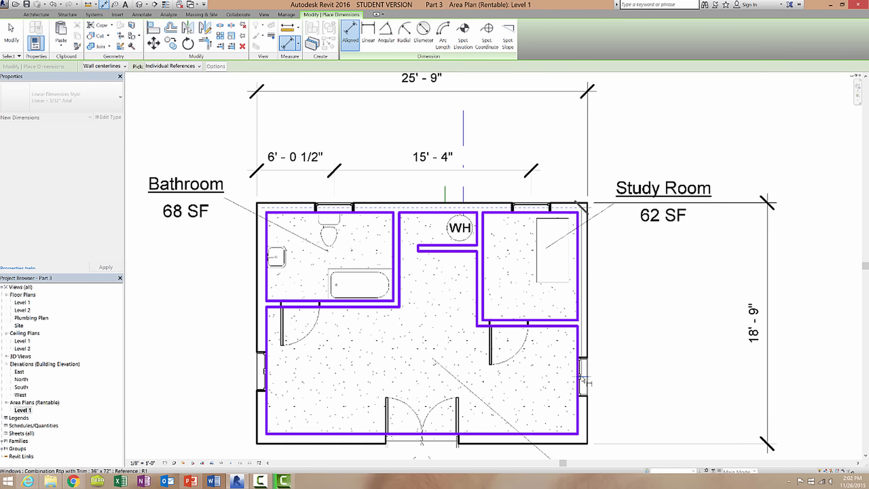
pyautogui.click(620, 376)
pyautogui.press('Escape')
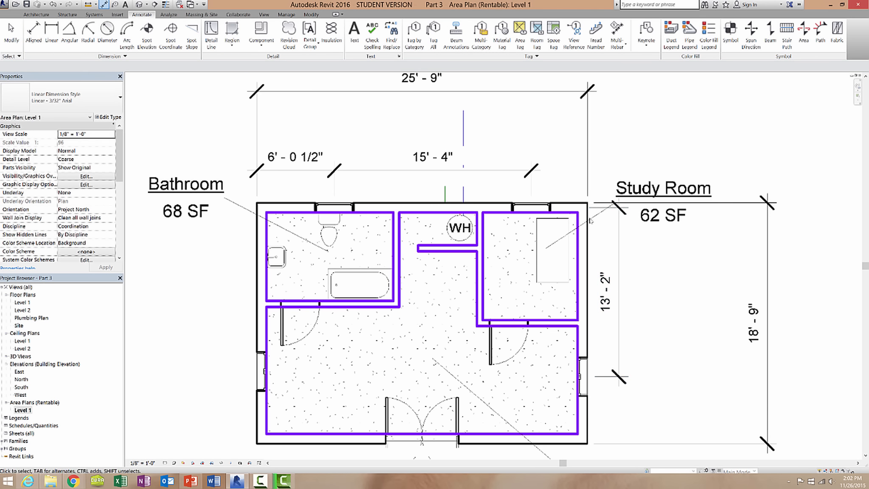
# - Move the upper witness line of the right window's dimension to the outer face of the upper exterior wall
pyautogui.click(621, 229)
pyautogui.click(620, 228)
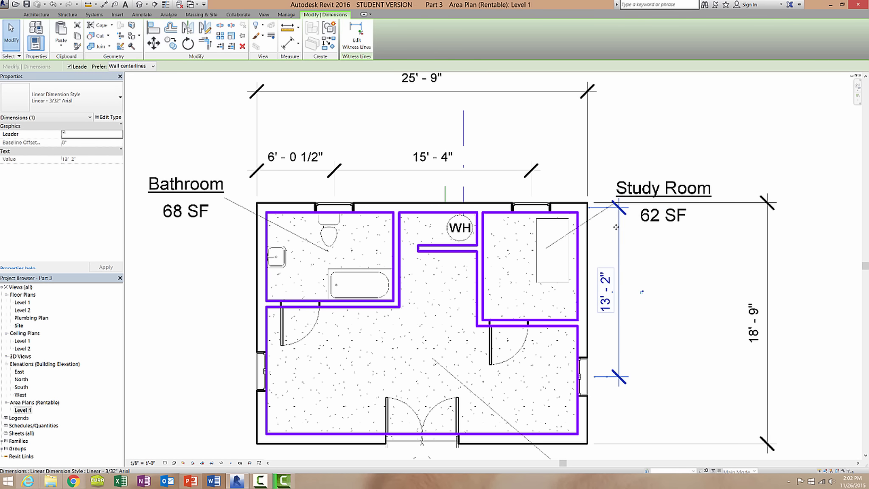
pyautogui.click(607, 208)
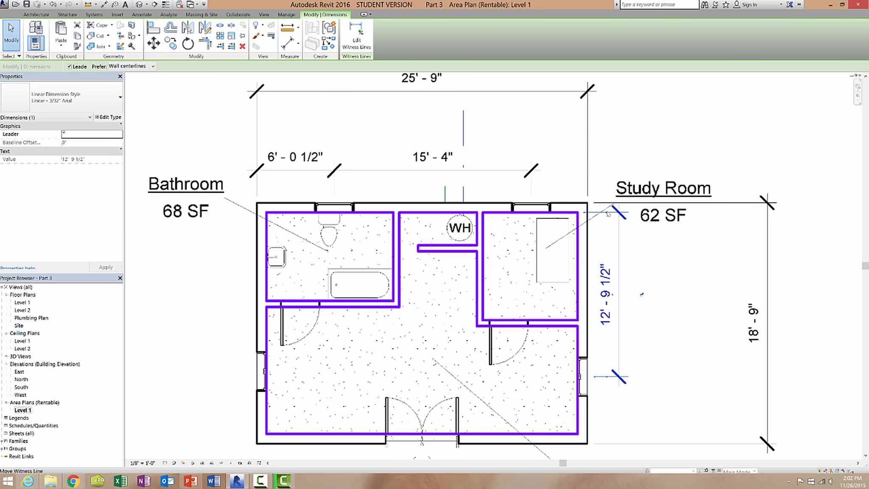
pyautogui.click(608, 208)
pyautogui.scroll(1, 629, 278)
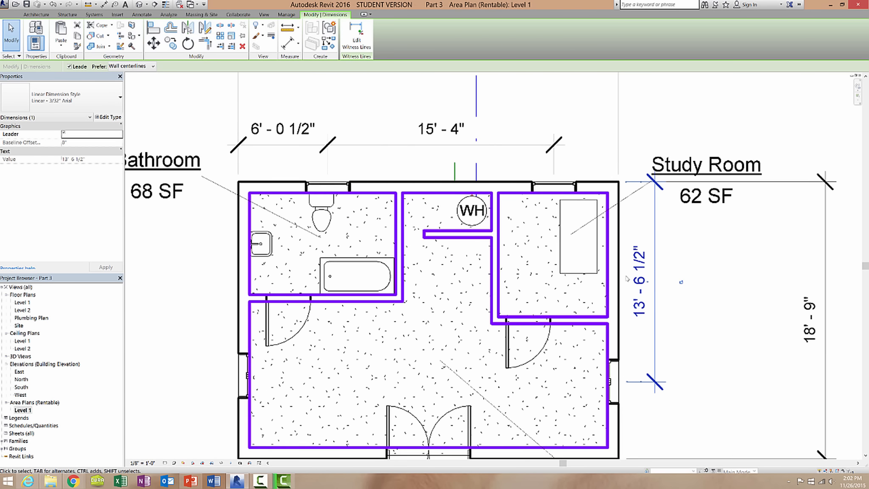
pyautogui.scroll(-2, 608, 244)
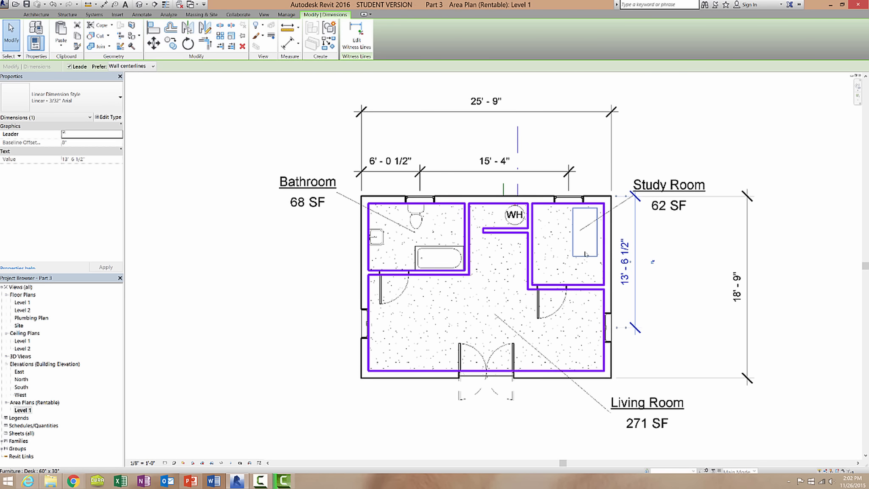
pyautogui.scroll(1, 585, 254)
pyautogui.scroll(-1, 578, 257)
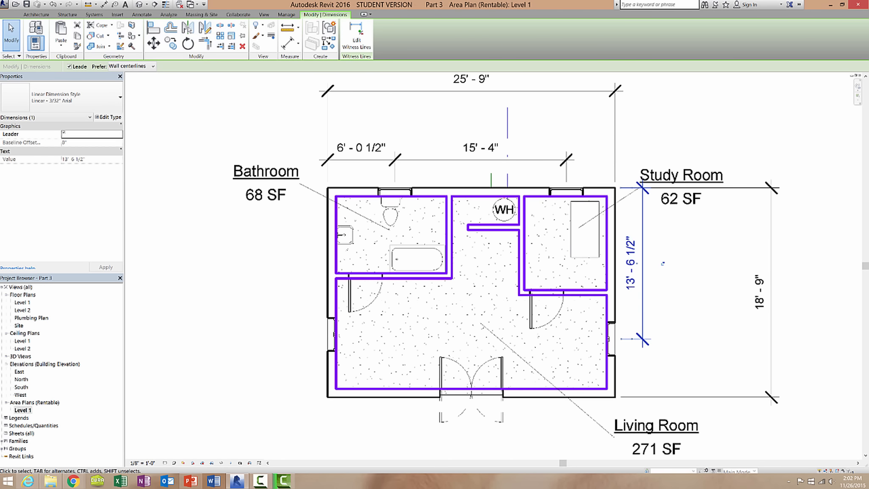